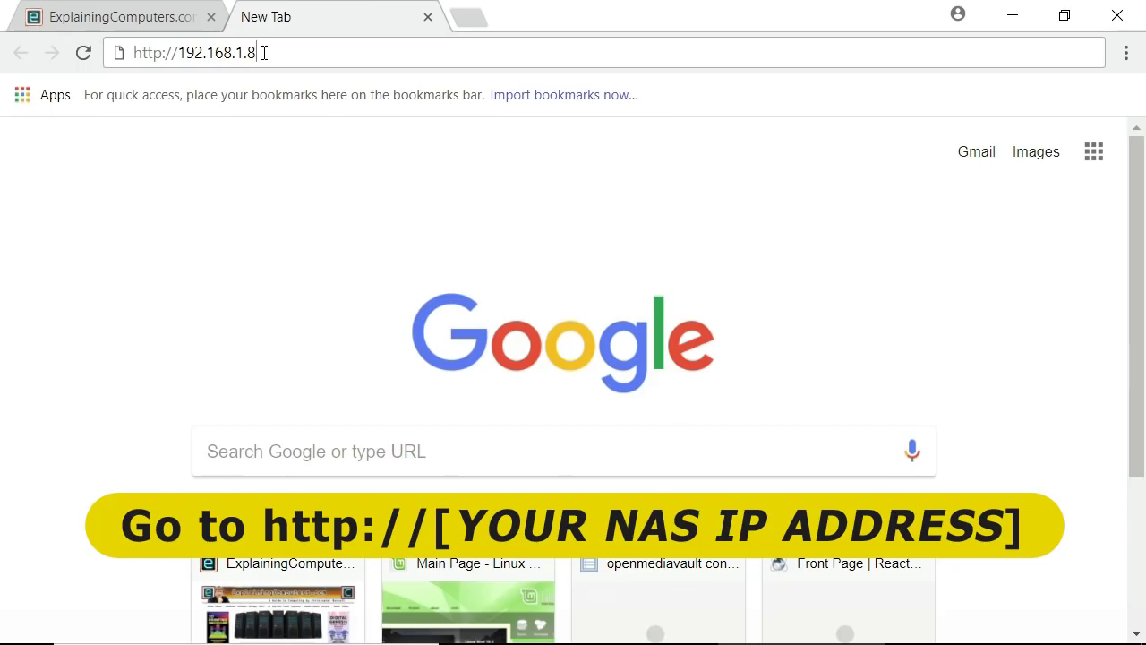
Load the openmediavault login page at 192.168.1.8
key("Return")
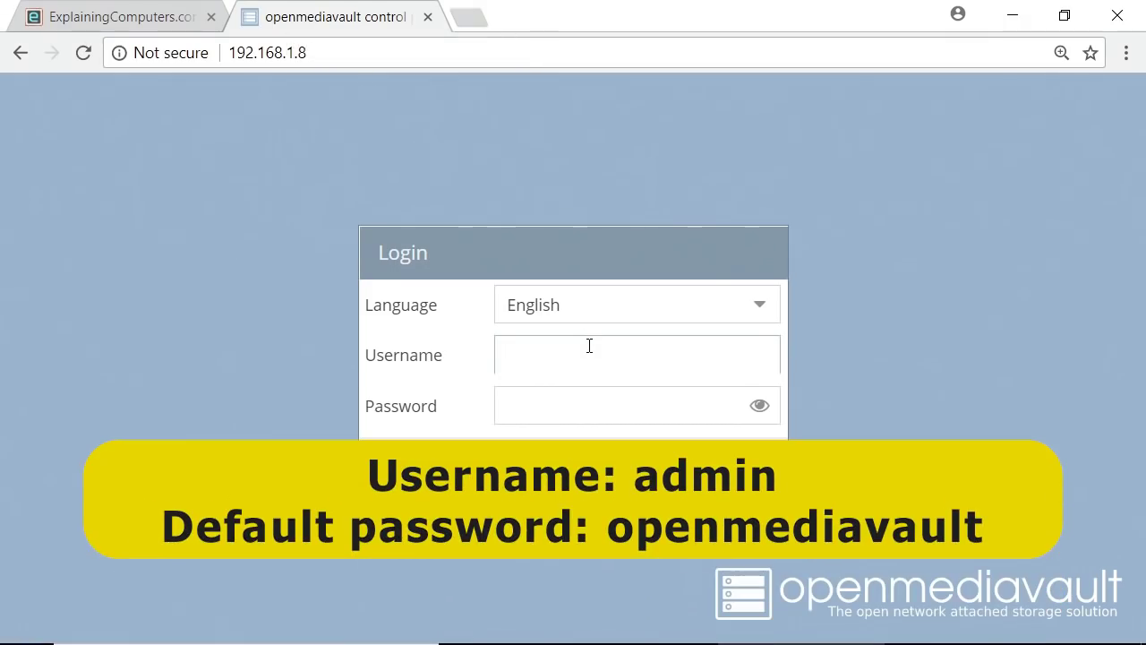
Log in as admin with the default administrator password to reach the Dashboard
type("admin")
key("Tab")
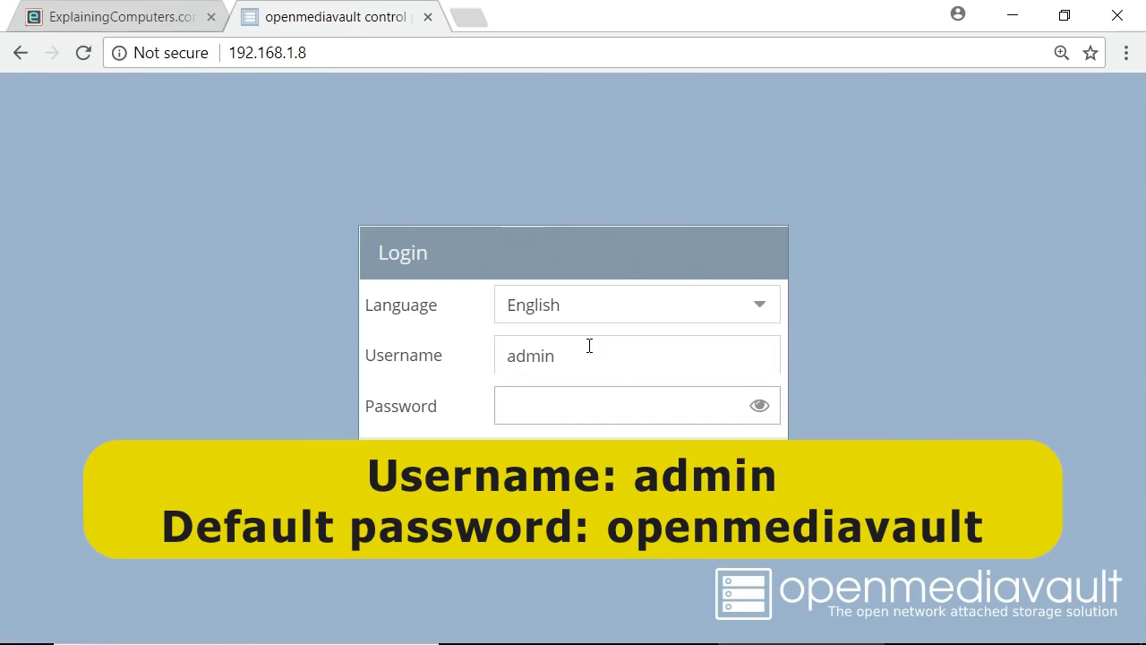
type("openmediavault")
key("Return")
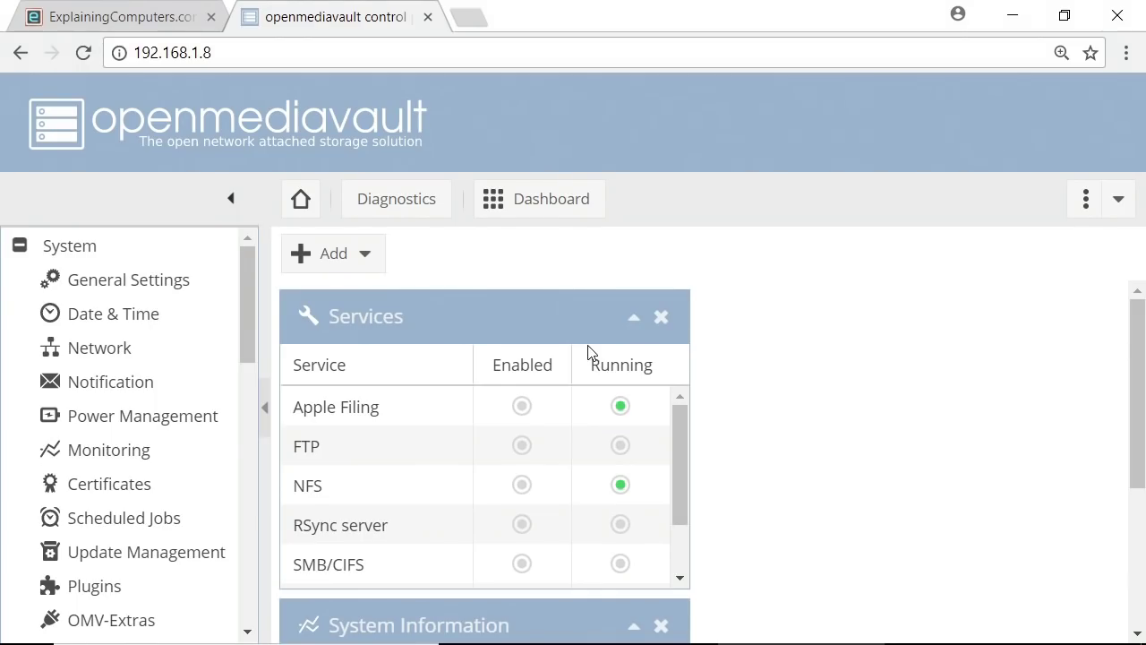
In General Settings, enter and confirm a new web administrator password, then save it
left_click(141, 282)
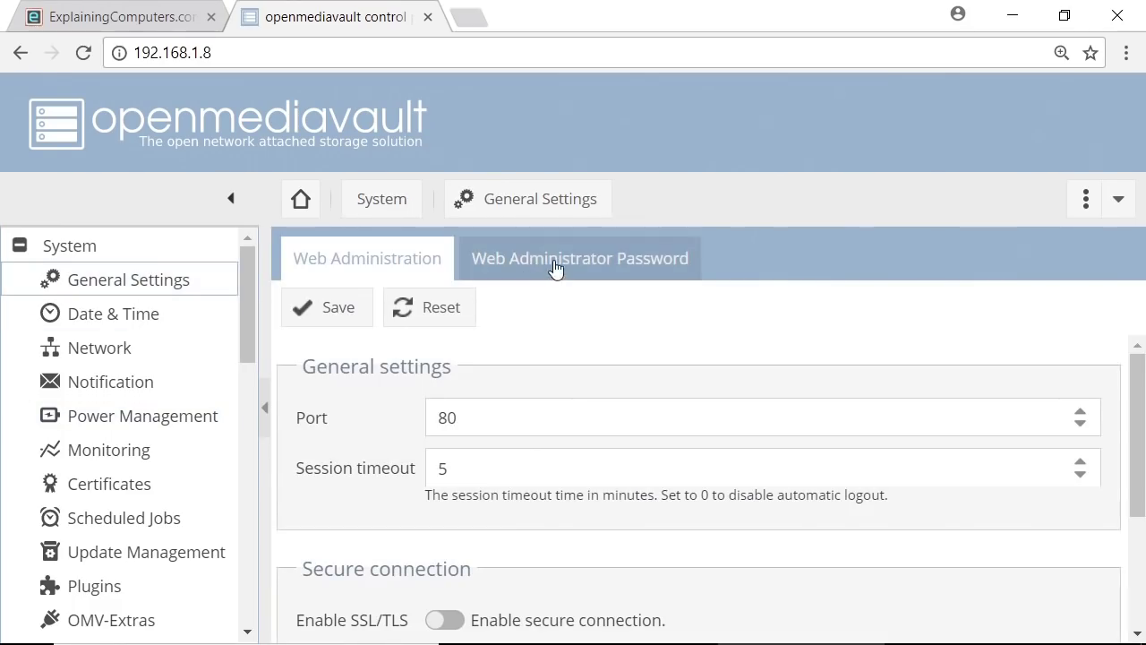
left_click(554, 261)
left_click(490, 358)
type("•••••")
left_click(508, 413)
type("••••")
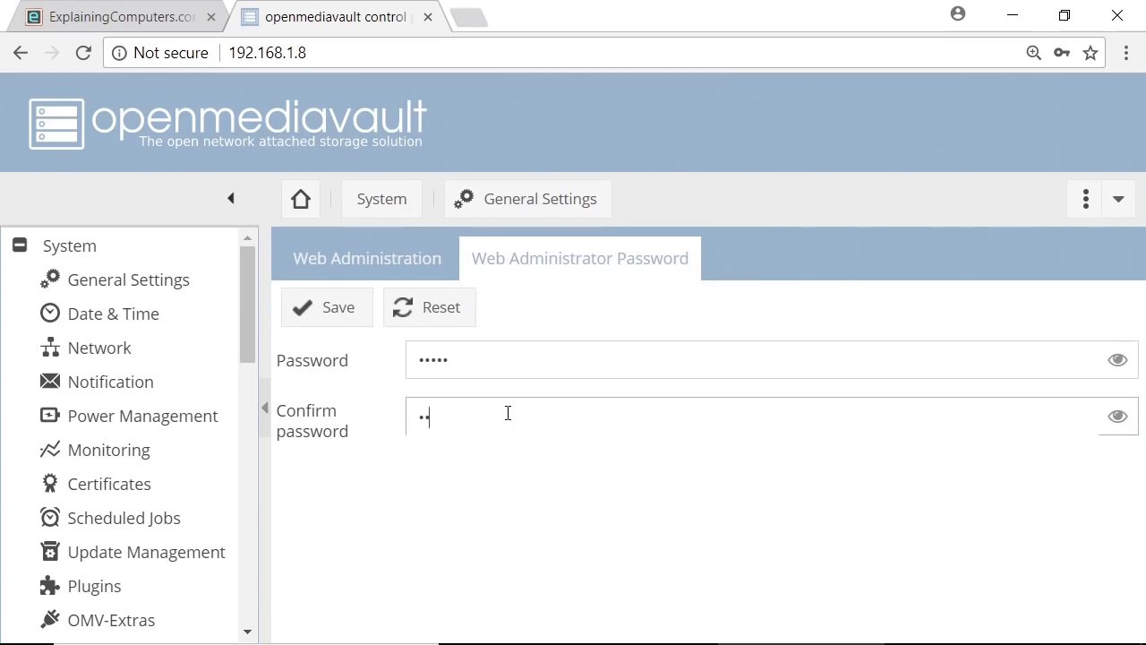
type("•")
left_click(352, 309)
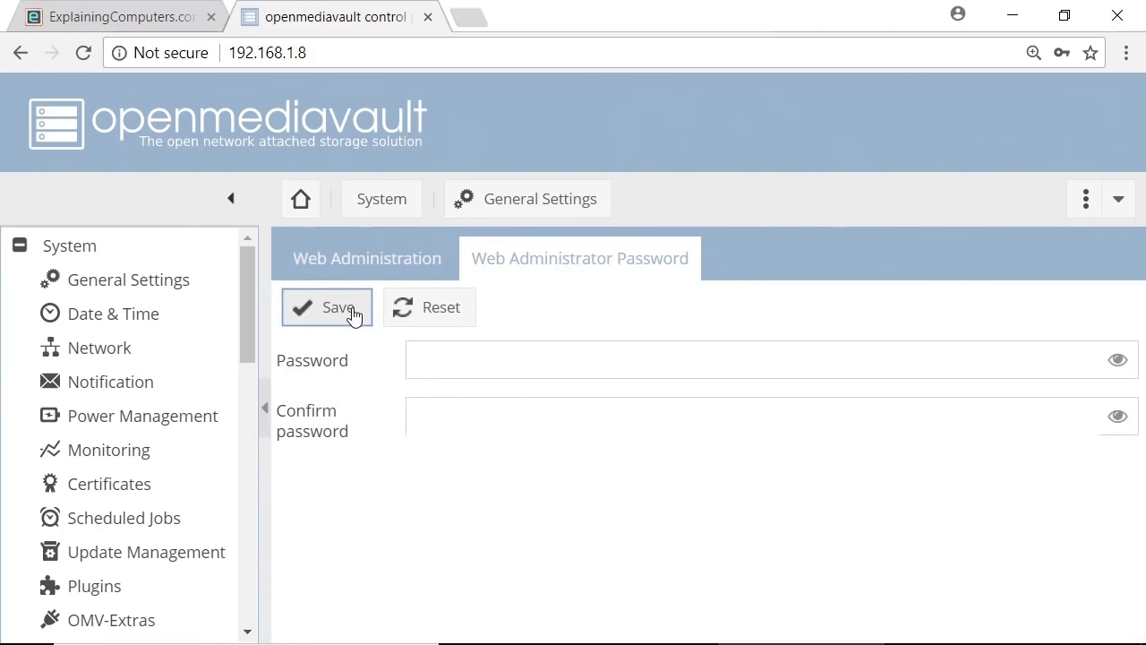
left_click_drag(248, 299, 256, 377)
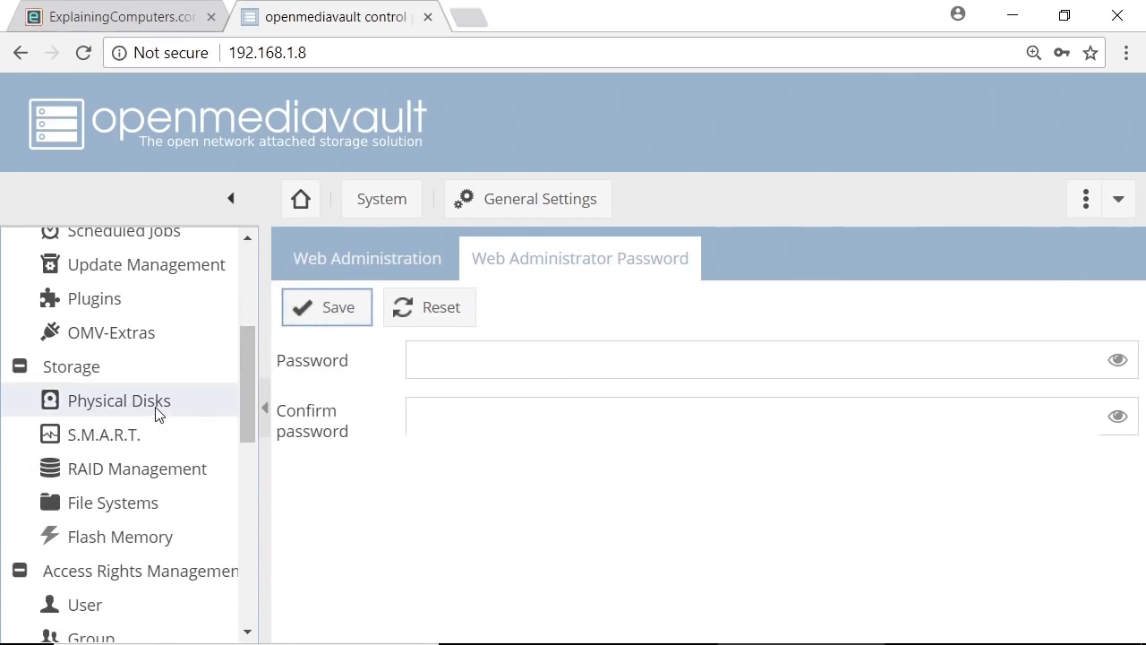
Quick-wipe the 37.27 GiB /dev/sda disk from the Physical Disks list
left_click(158, 412)
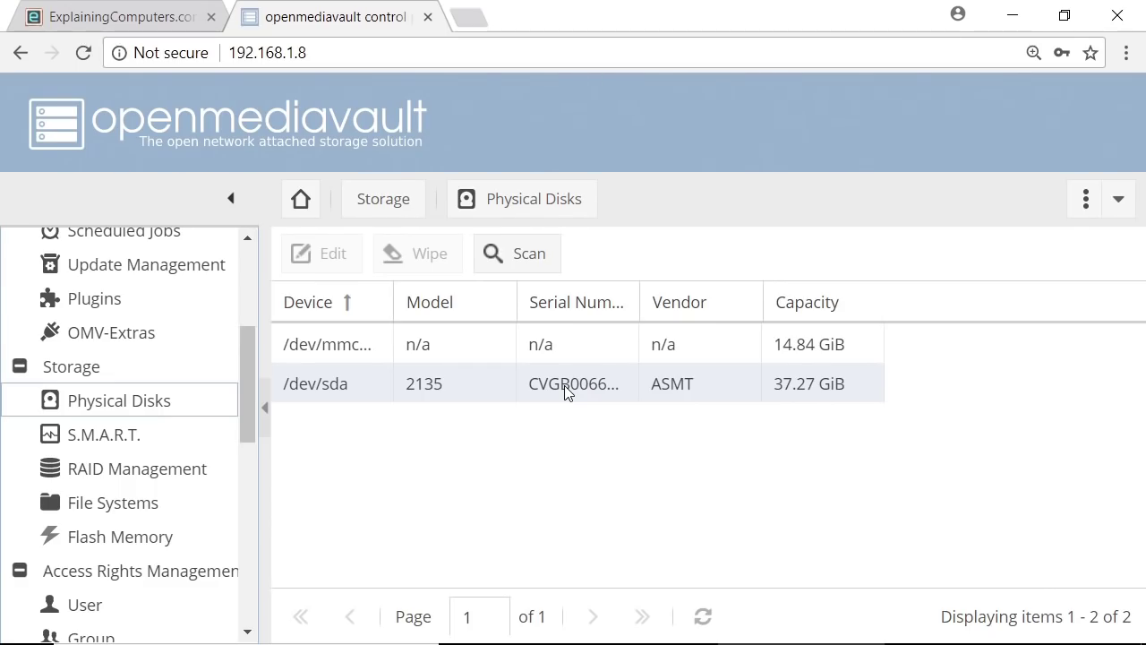
left_click(566, 393)
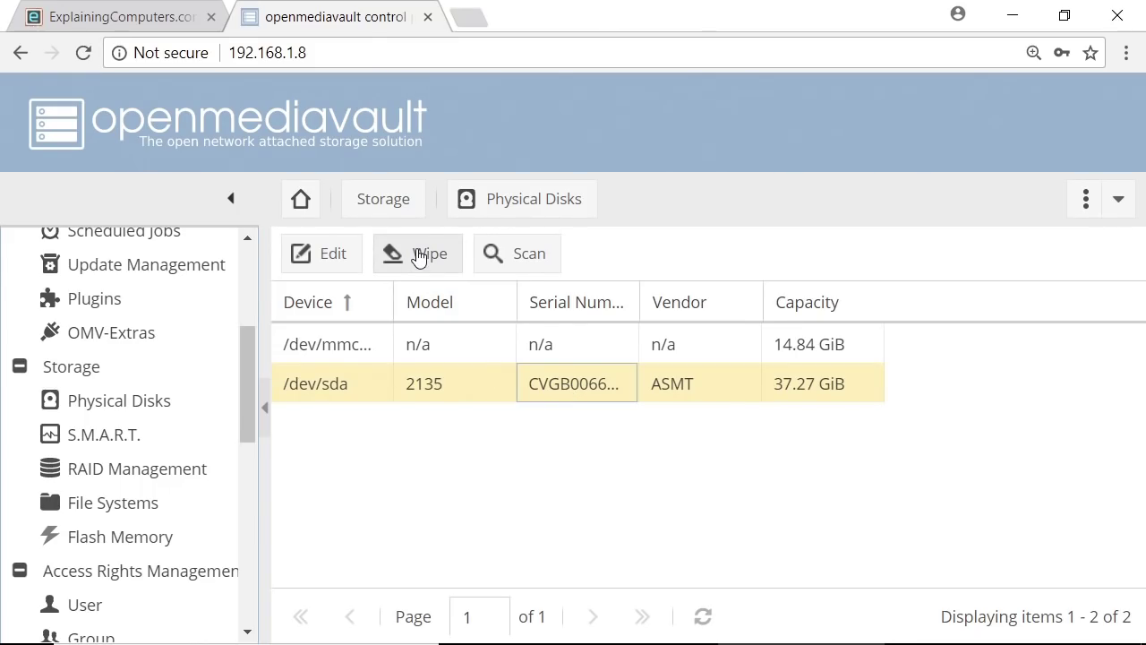
left_click(418, 257)
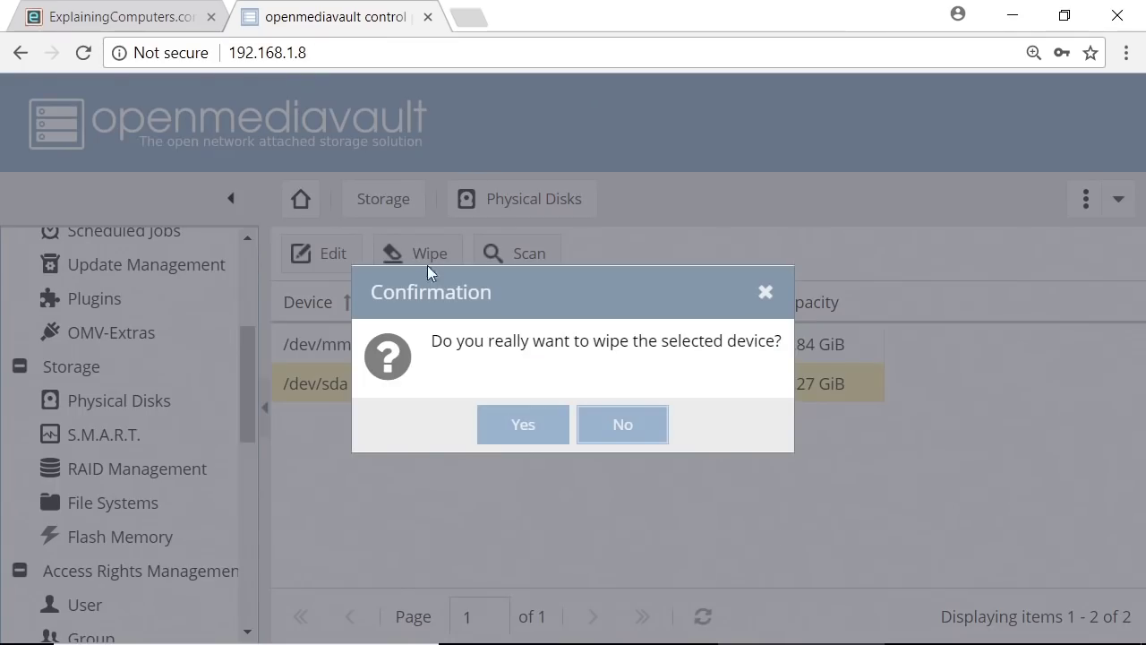
left_click(538, 429)
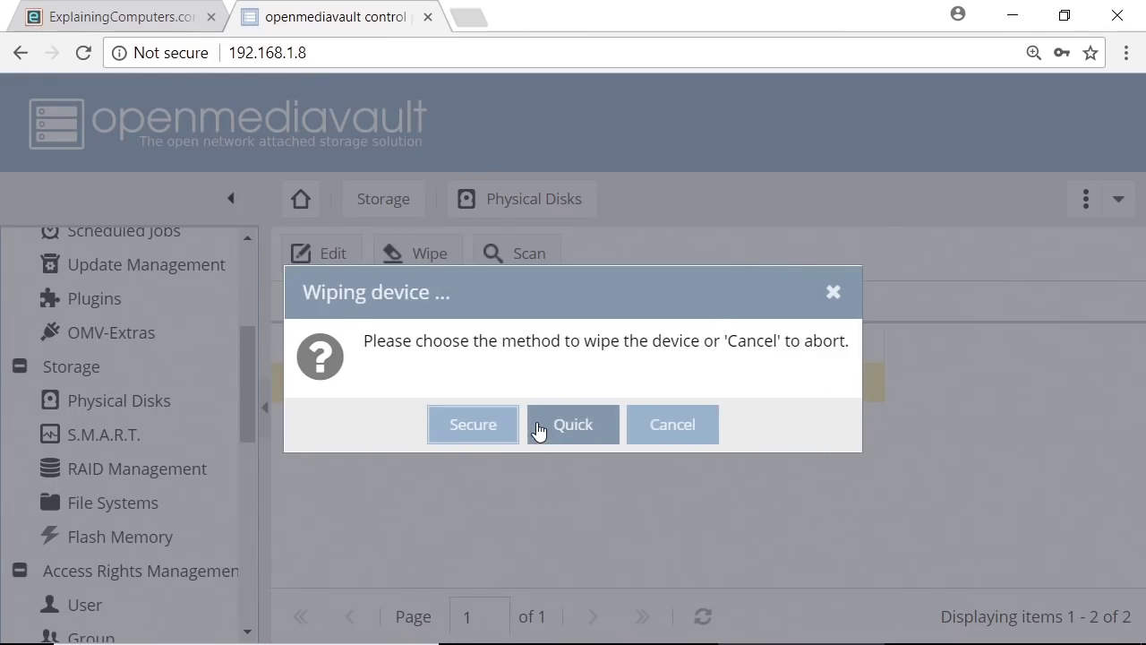
left_click(578, 428)
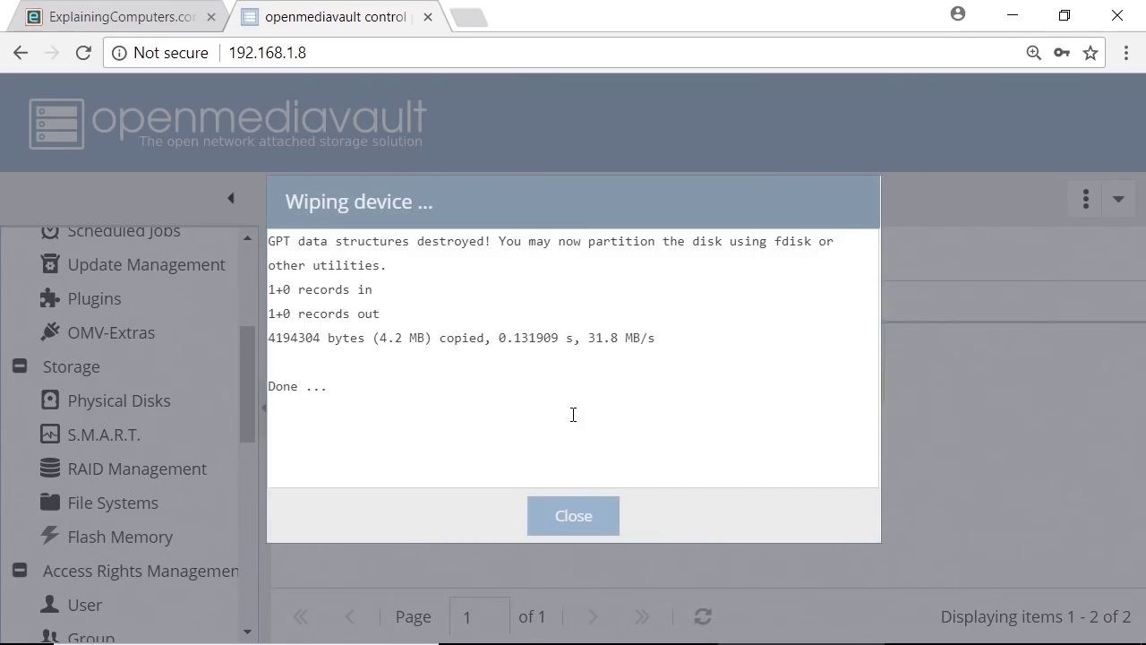
left_click(579, 515)
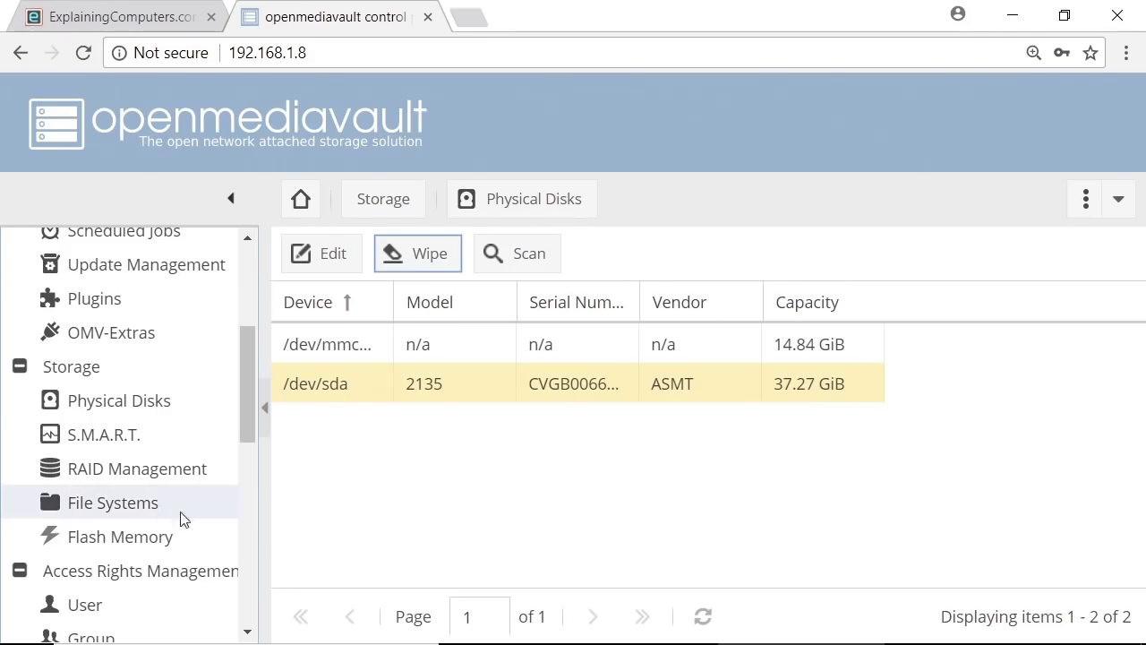
Format /dev/sda as EXT4 with volume label SSDNAS and confirm the format
left_click(136, 509)
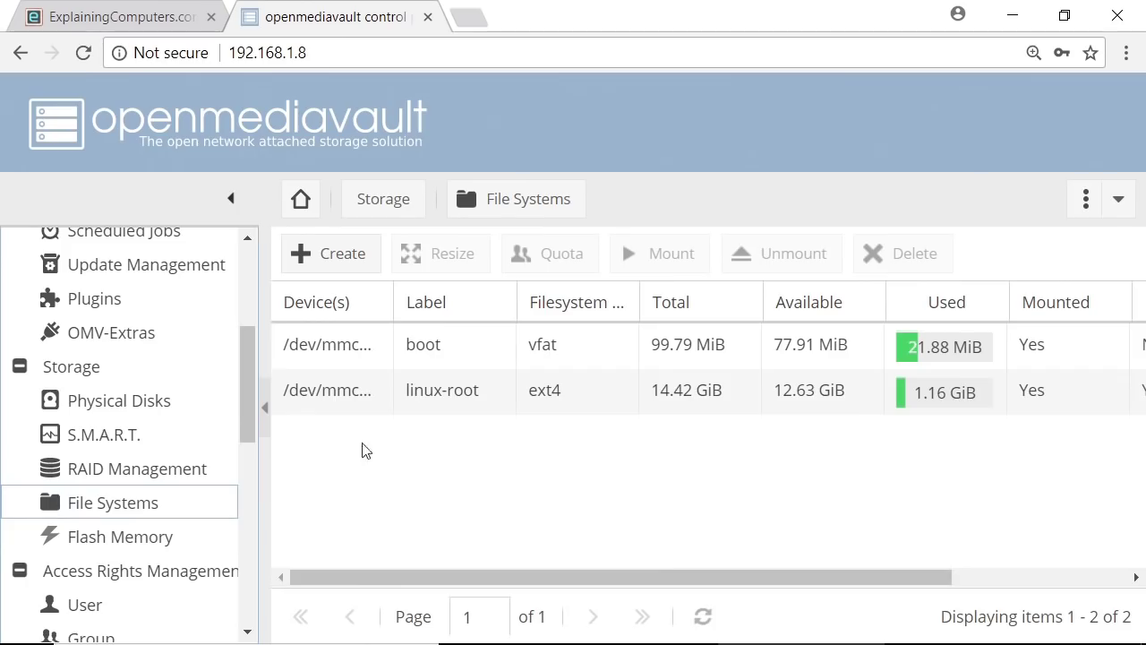
left_click(356, 254)
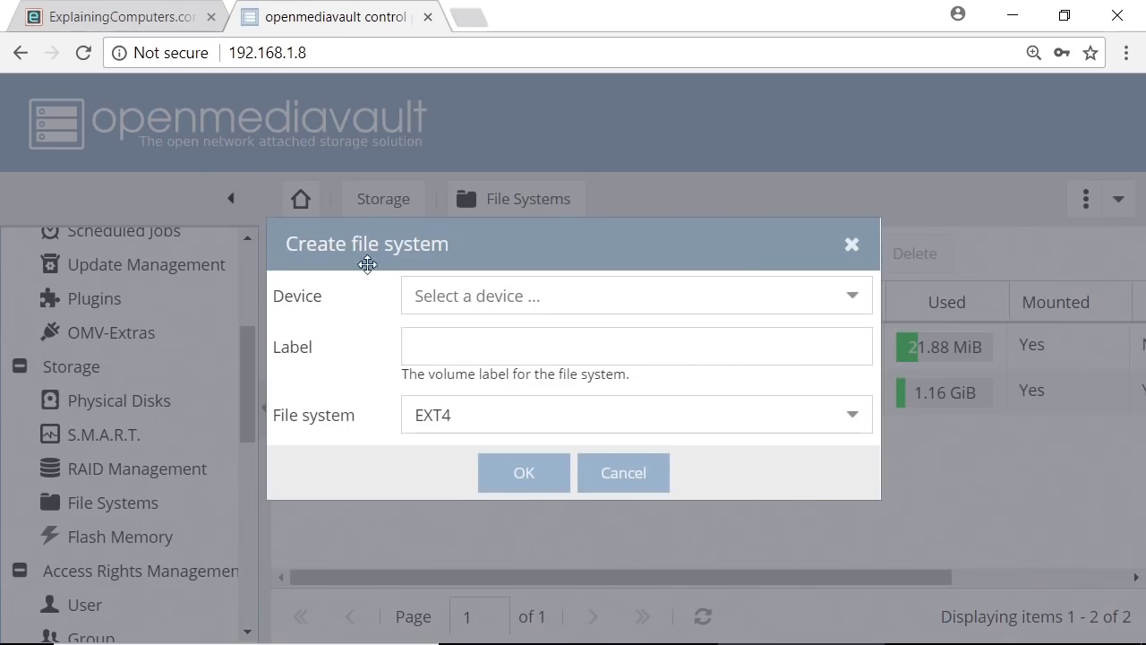
left_click(853, 296)
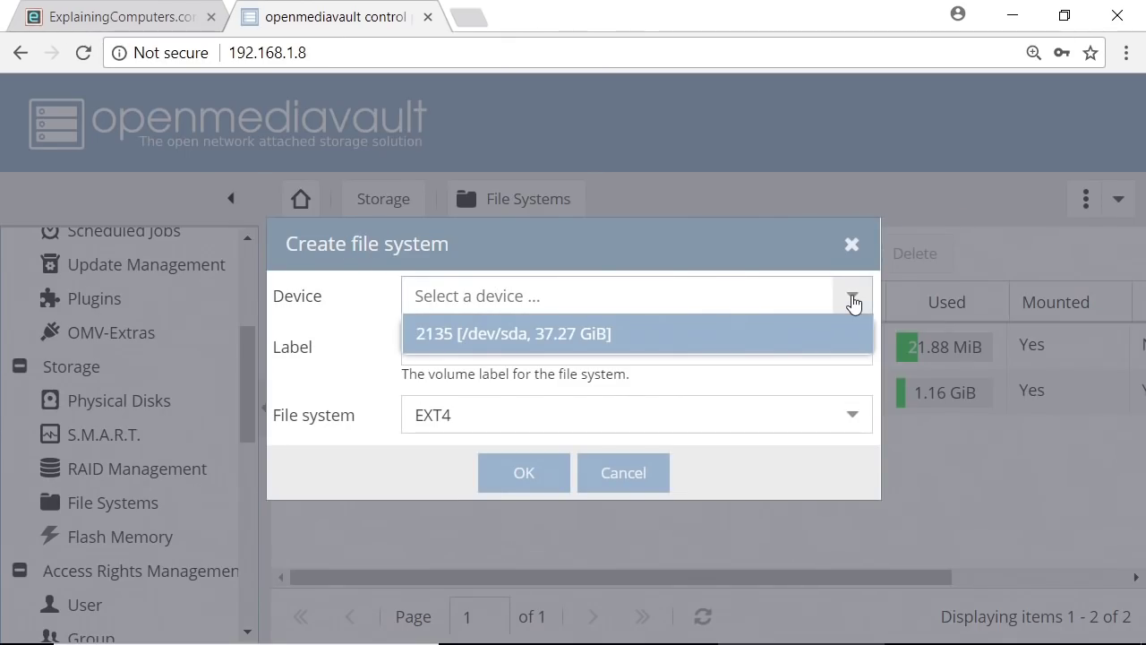
left_click(625, 337)
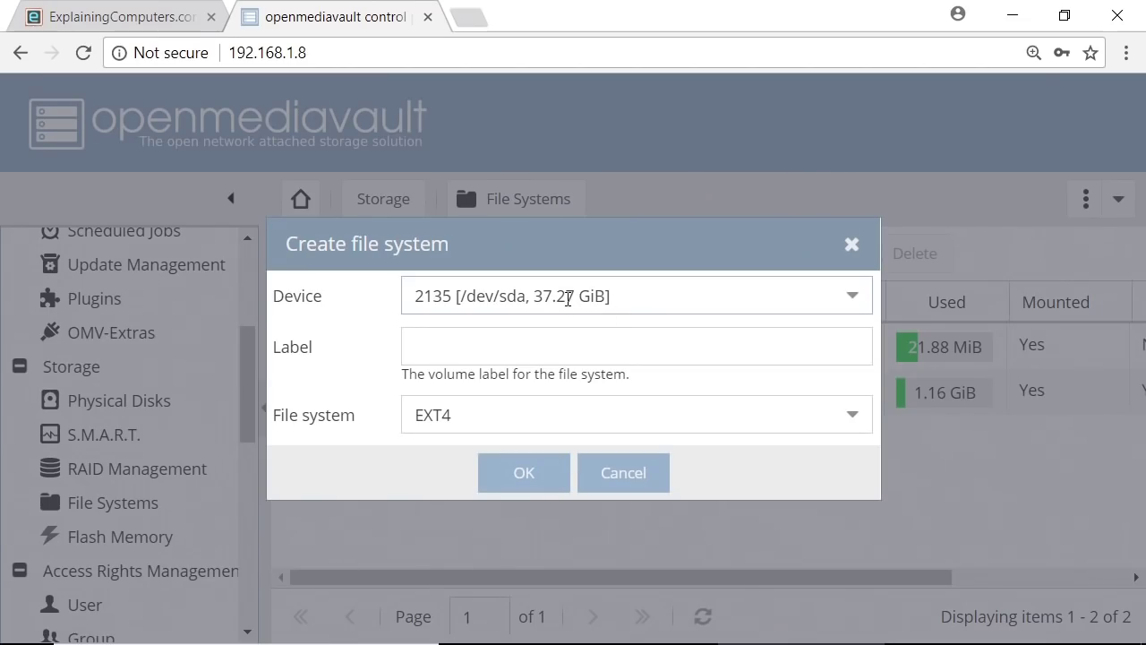
left_click(545, 340)
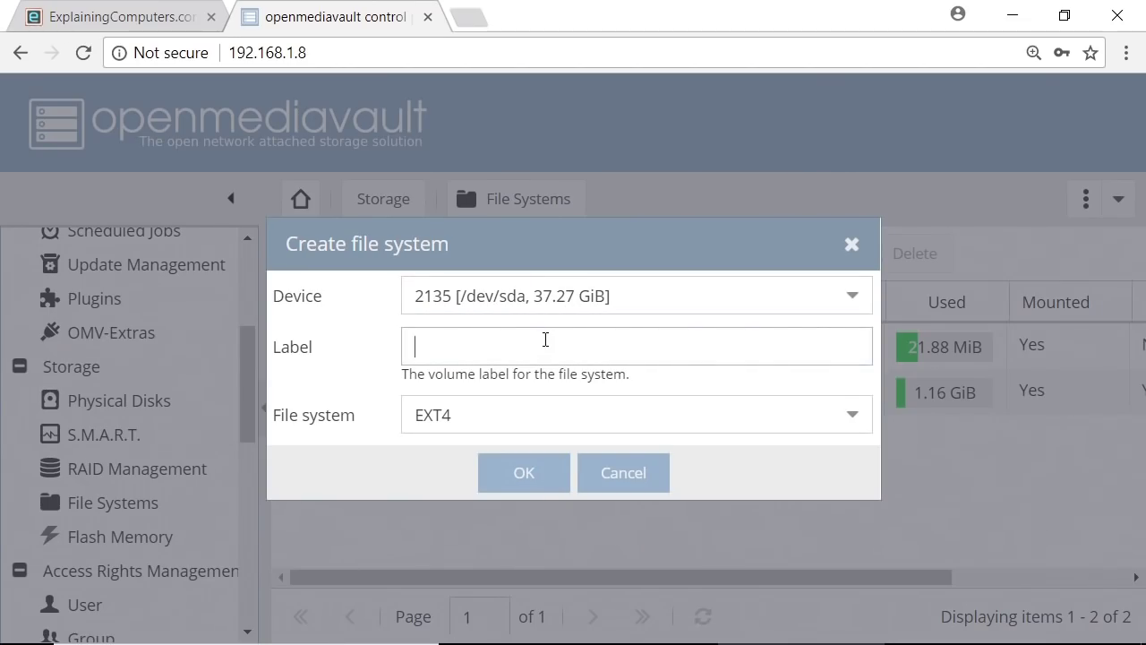
type("SSDNAS")
left_click(531, 475)
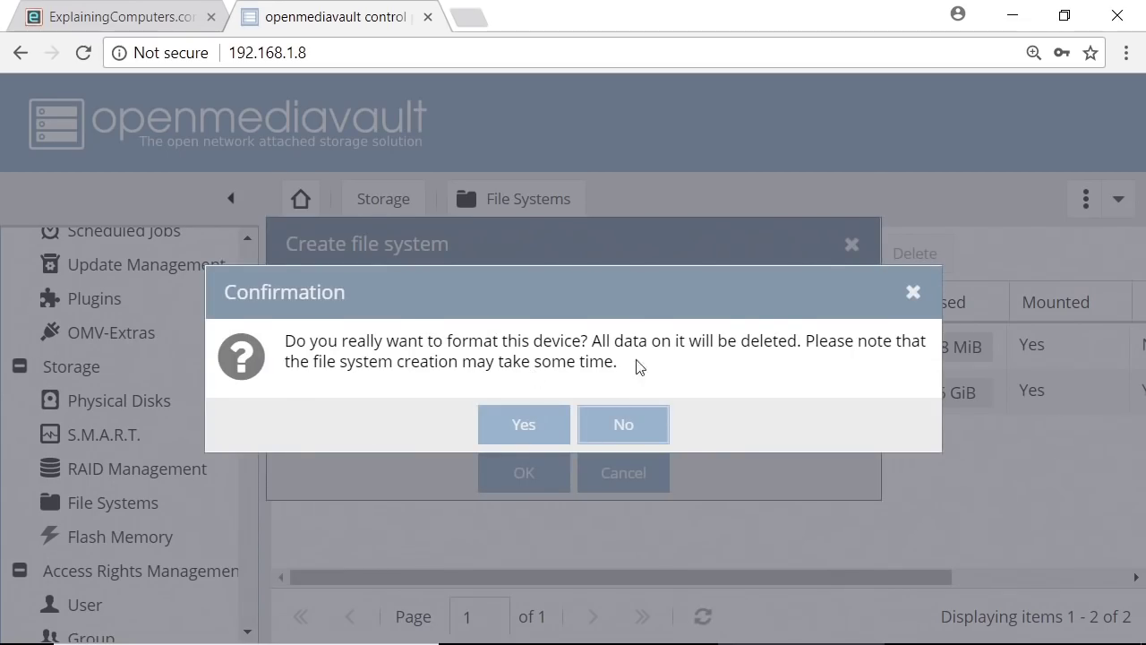
left_click(553, 419)
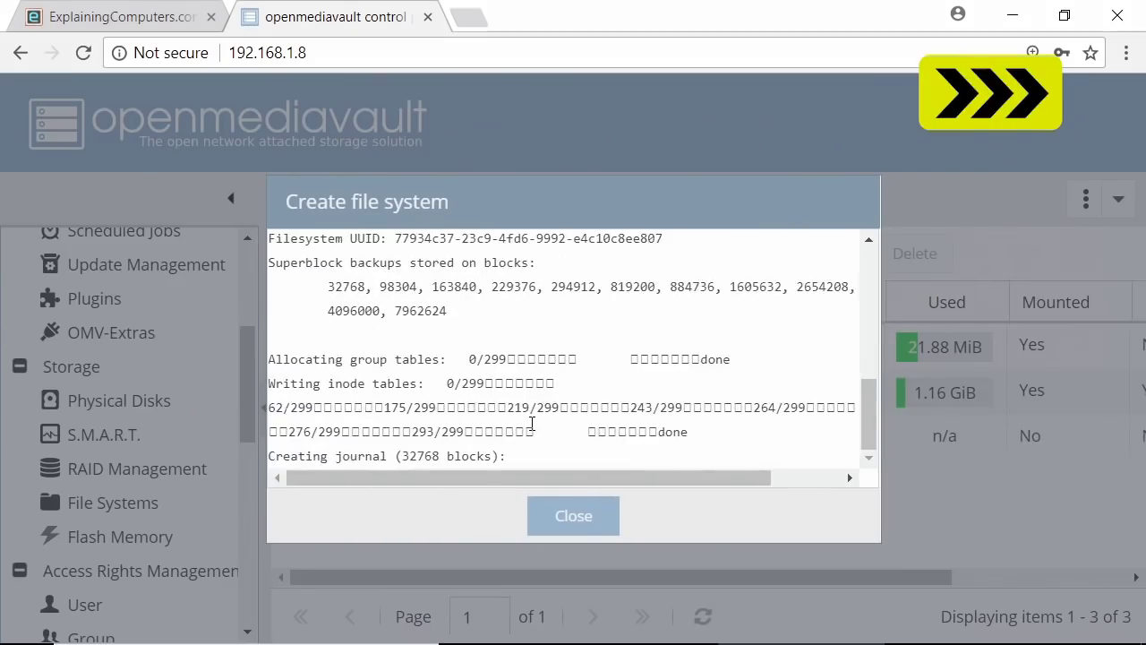
left_click(564, 521)
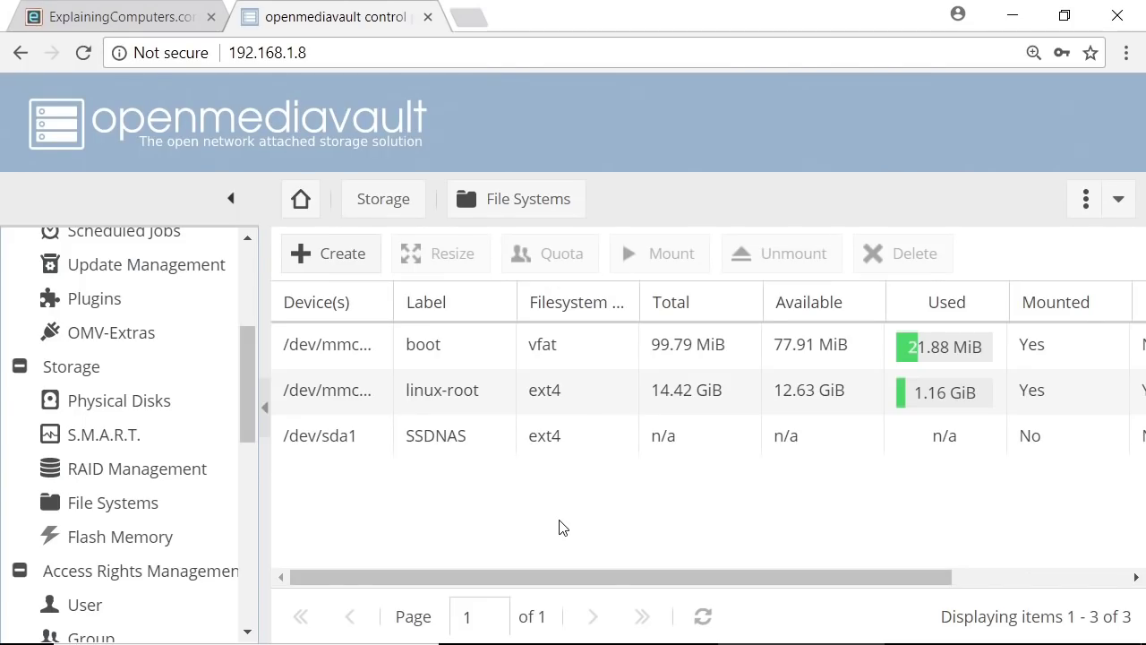
Mount the SSDNAS file system on /dev/sda1 and apply the configuration change
left_click(439, 441)
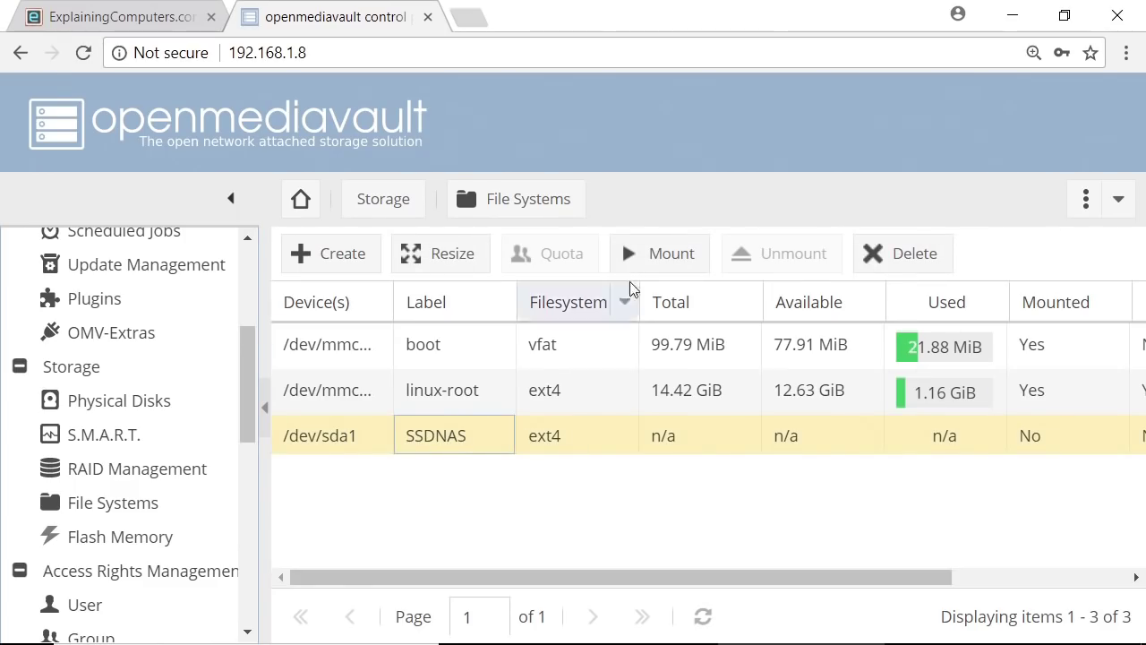
left_click(663, 266)
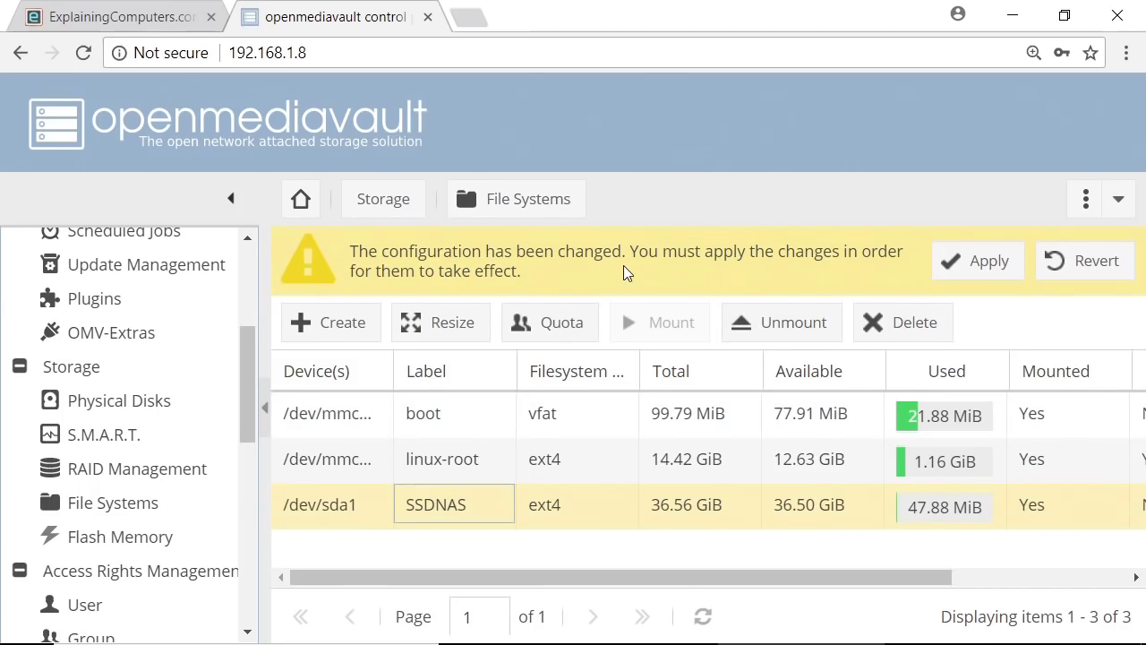
left_click(975, 264)
left_click(524, 430)
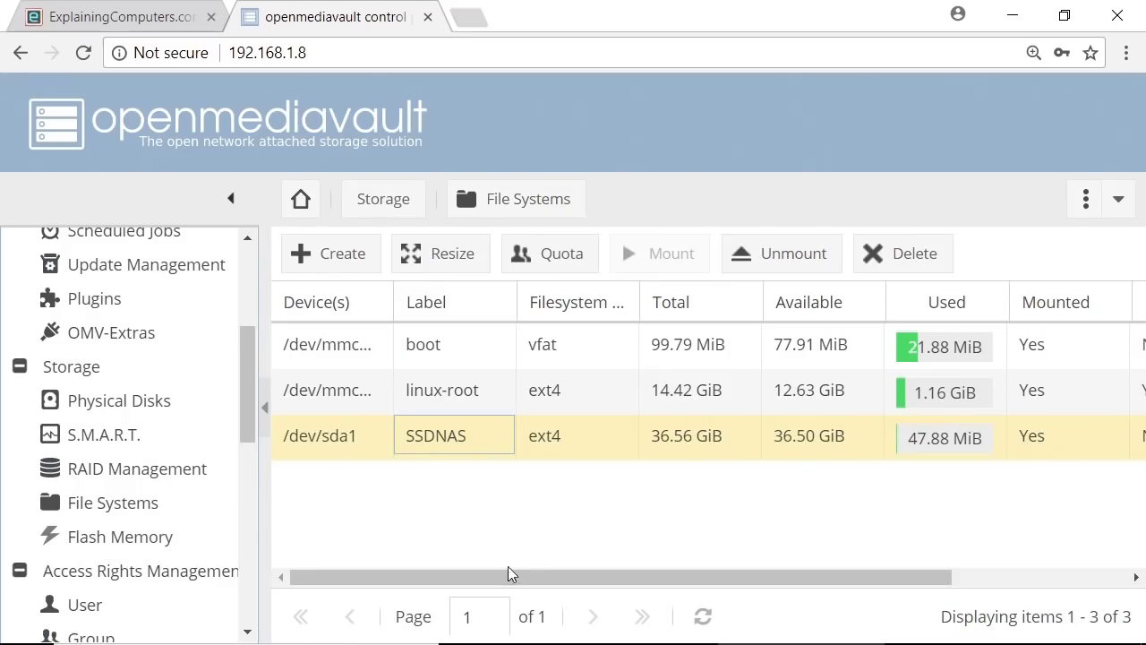
mouse_move(499, 583)
left_mouse_down()
mouse_move(540, 586)
mouse_move(510, 586)
left_mouse_up()
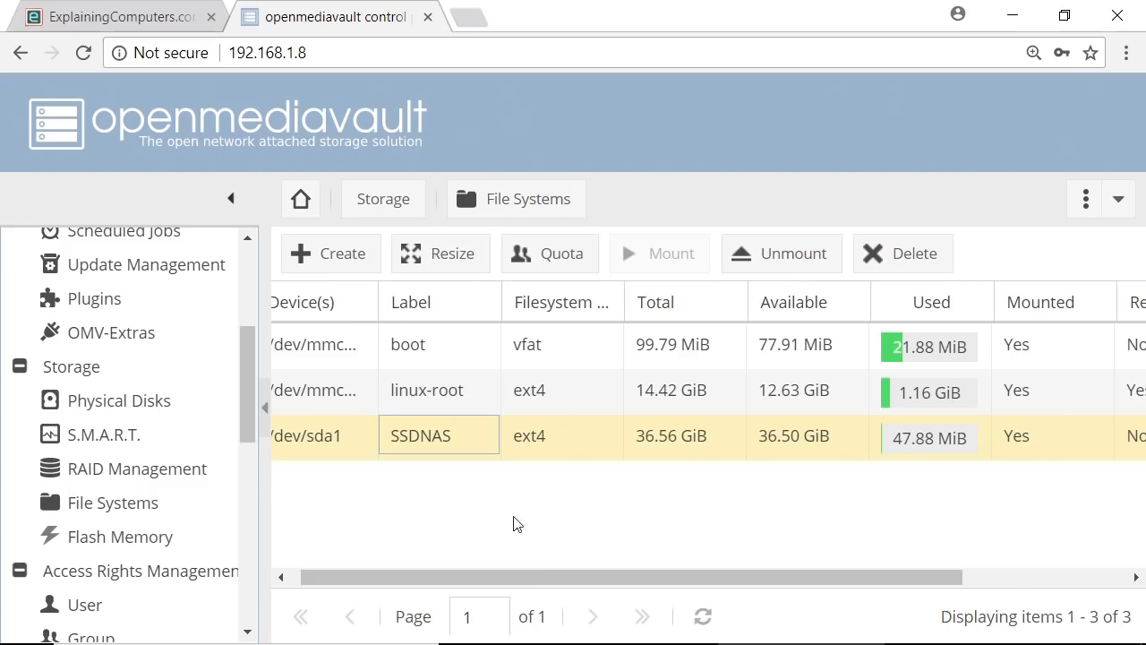
left_click_drag(524, 583, 430, 583)
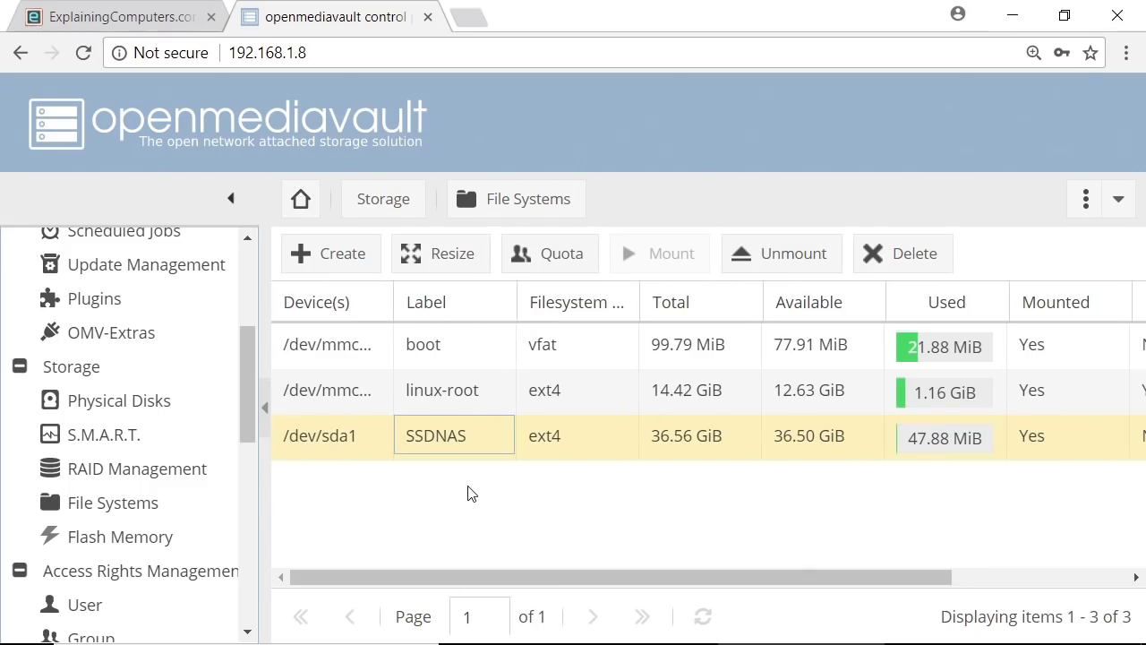
left_click_drag(249, 358, 254, 430)
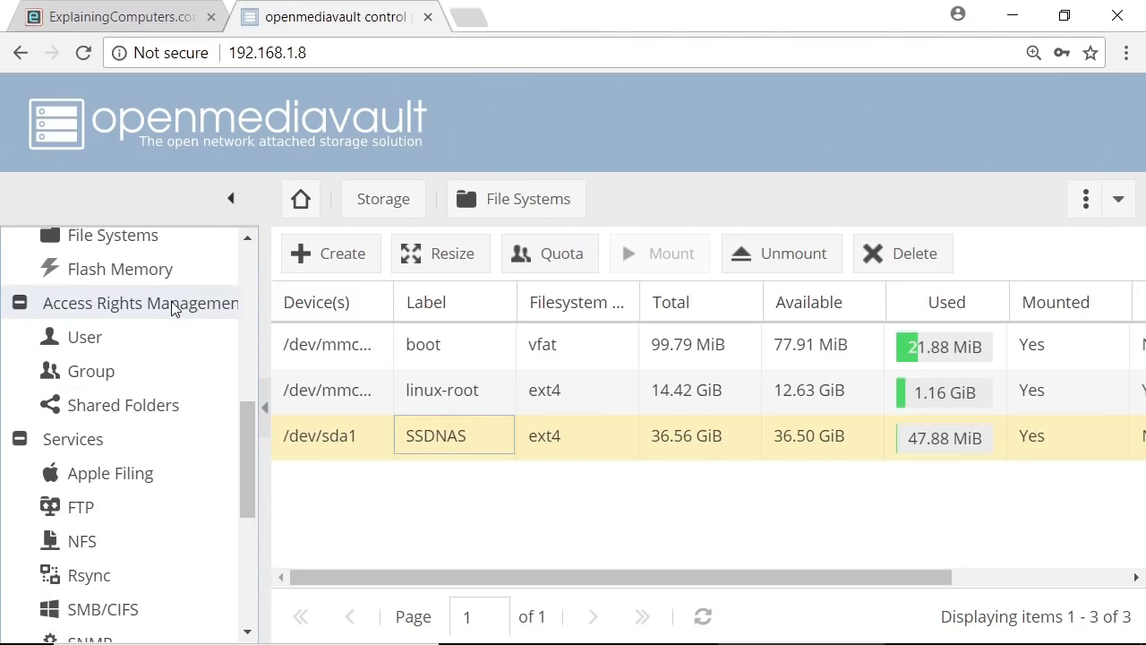
Add a shared folder named RockNAS on the SSDNAS device and save it
left_click(172, 407)
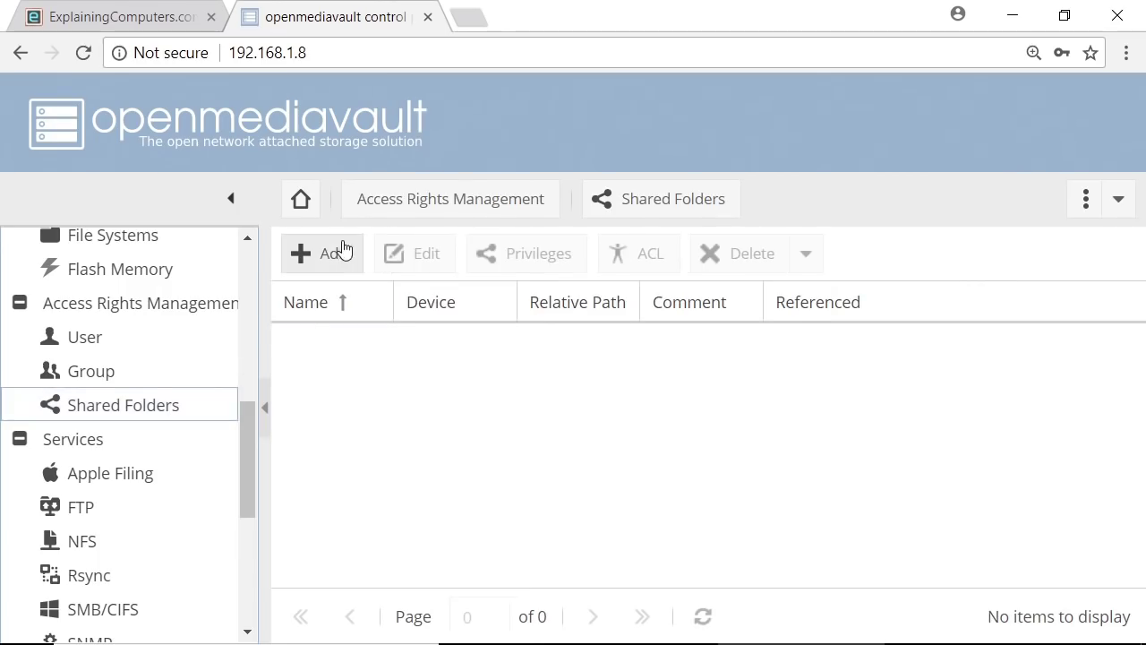
left_click(343, 251)
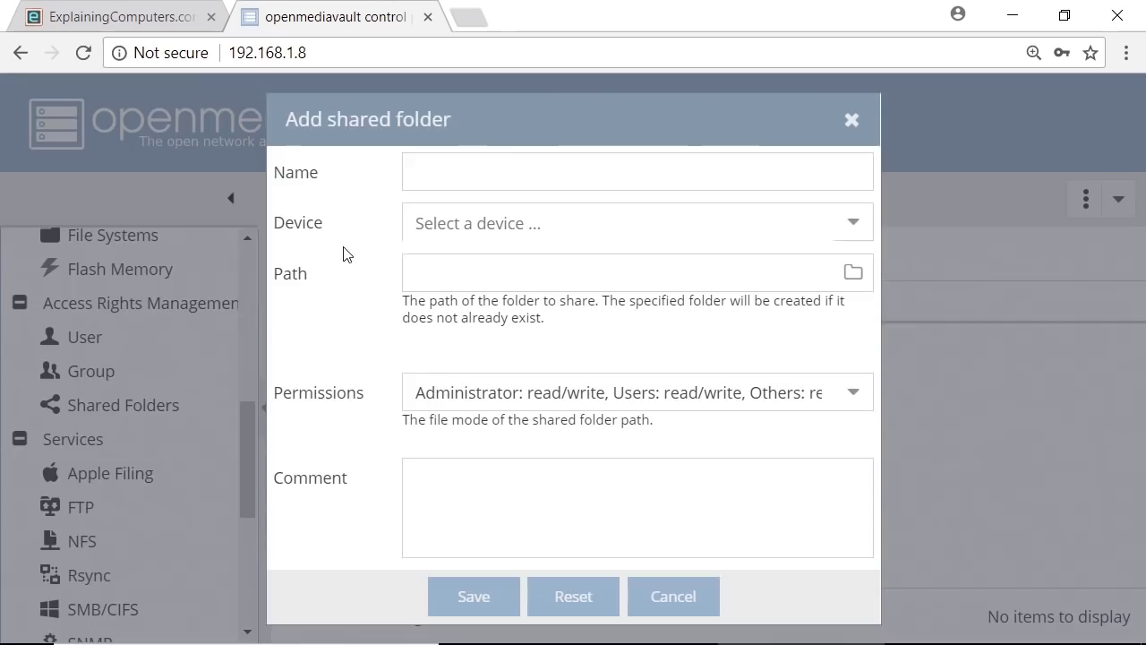
left_click(517, 170)
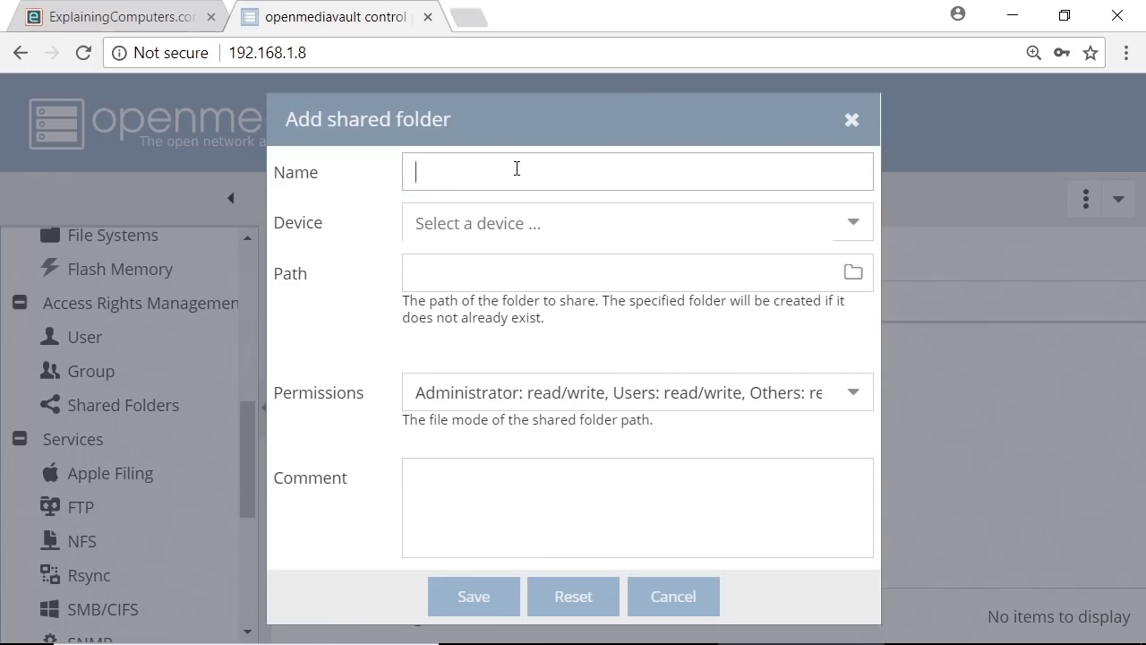
type("RockNAS")
left_click(849, 226)
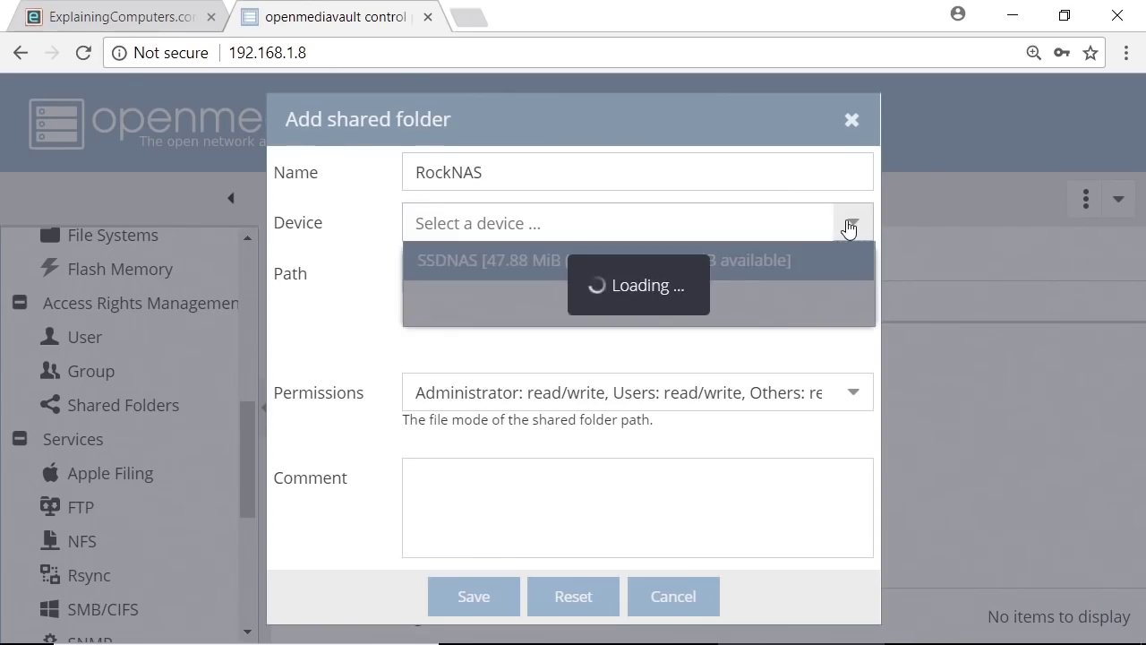
left_click(649, 262)
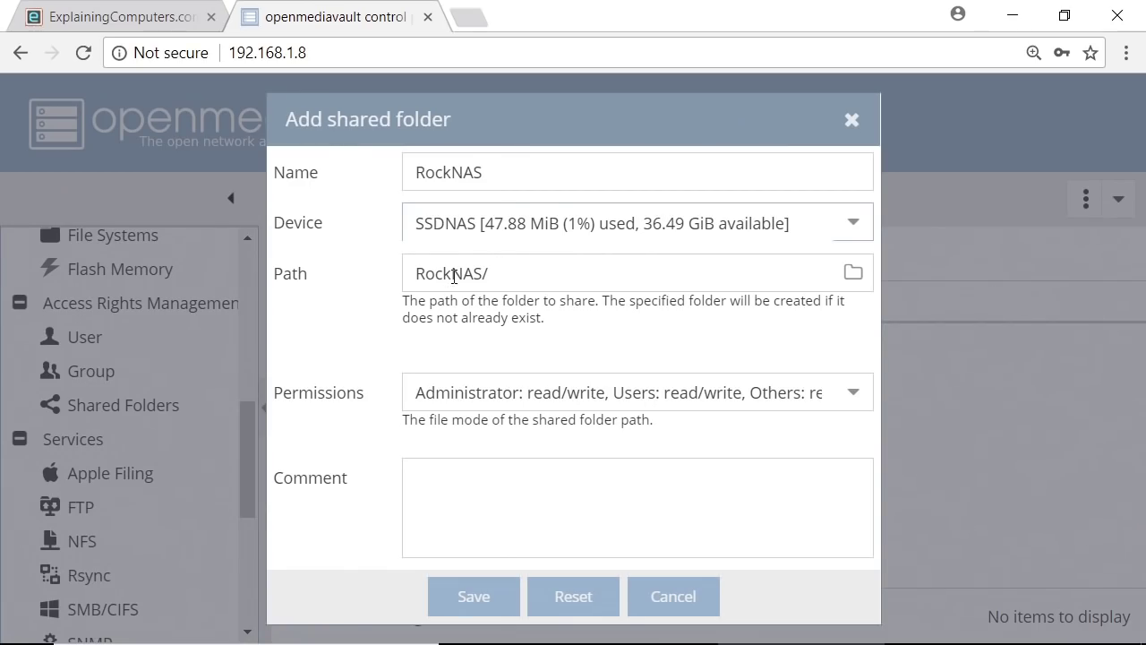
left_click(467, 601)
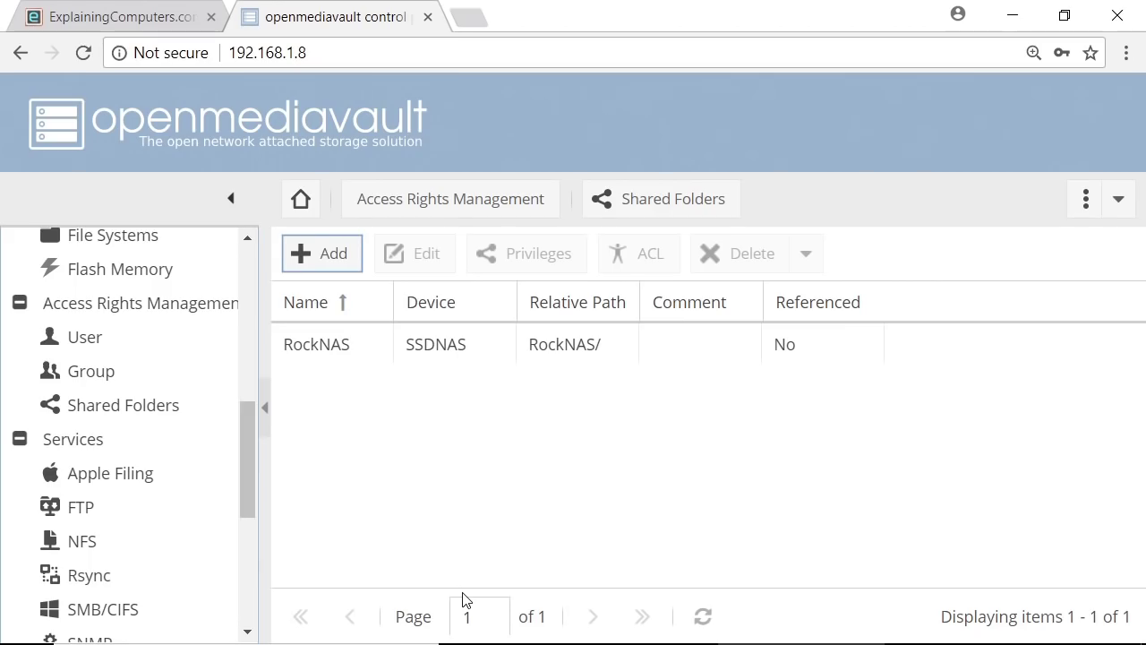
left_click_drag(248, 458, 253, 508)
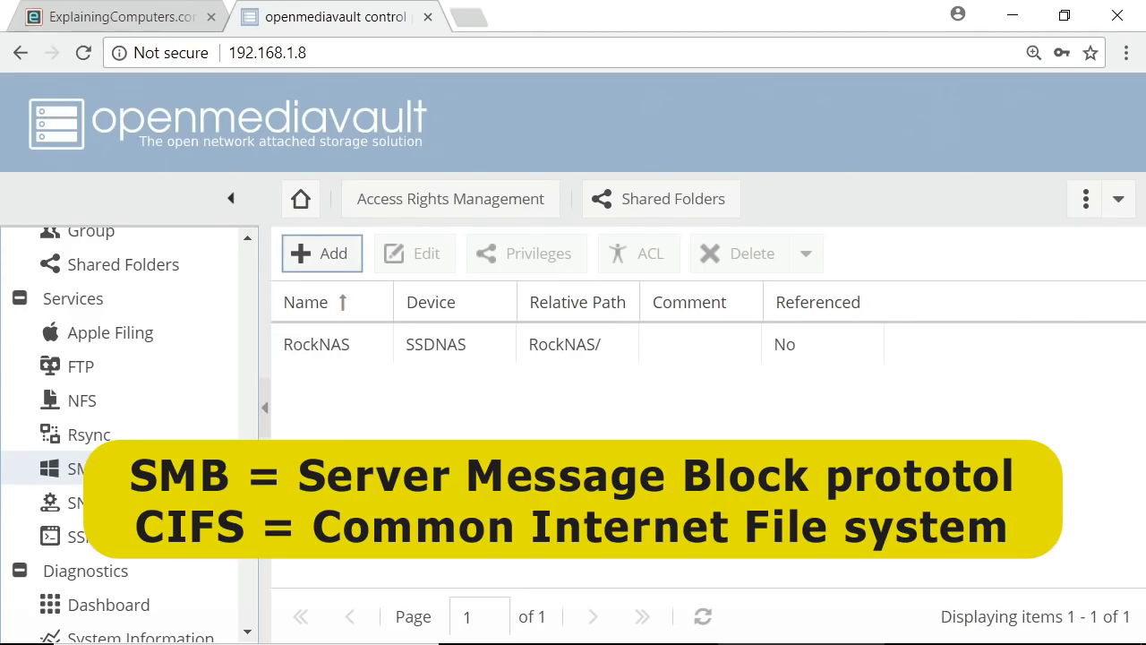
Enable the SMB/CIFS service, save the setting and apply the change
left_click(76, 468)
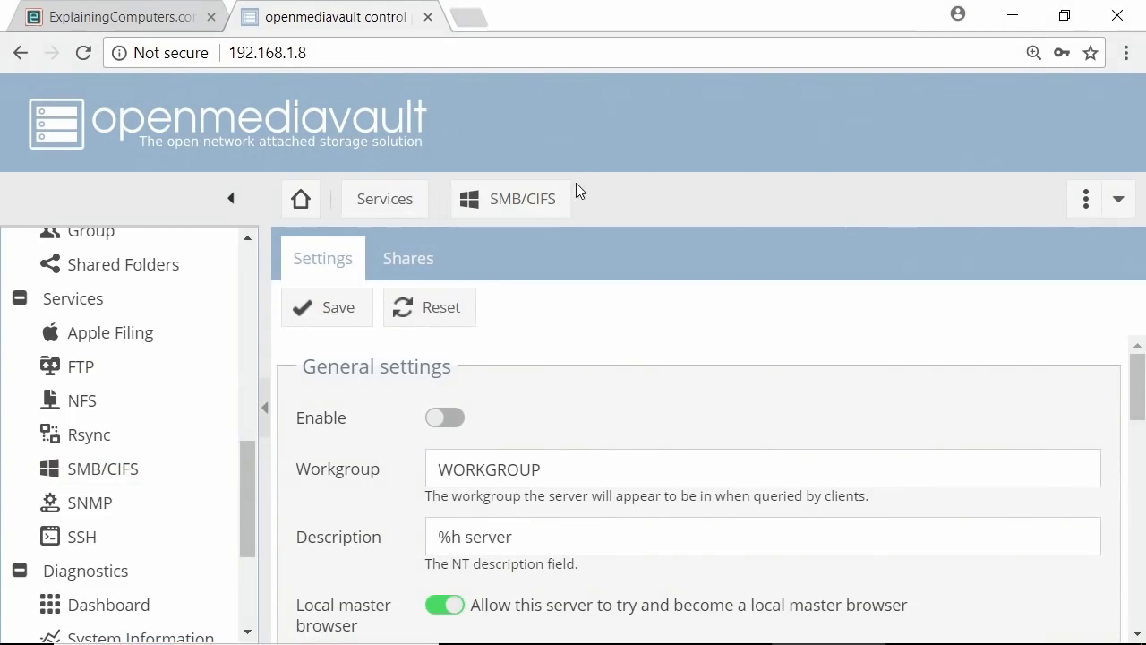
left_click(451, 422)
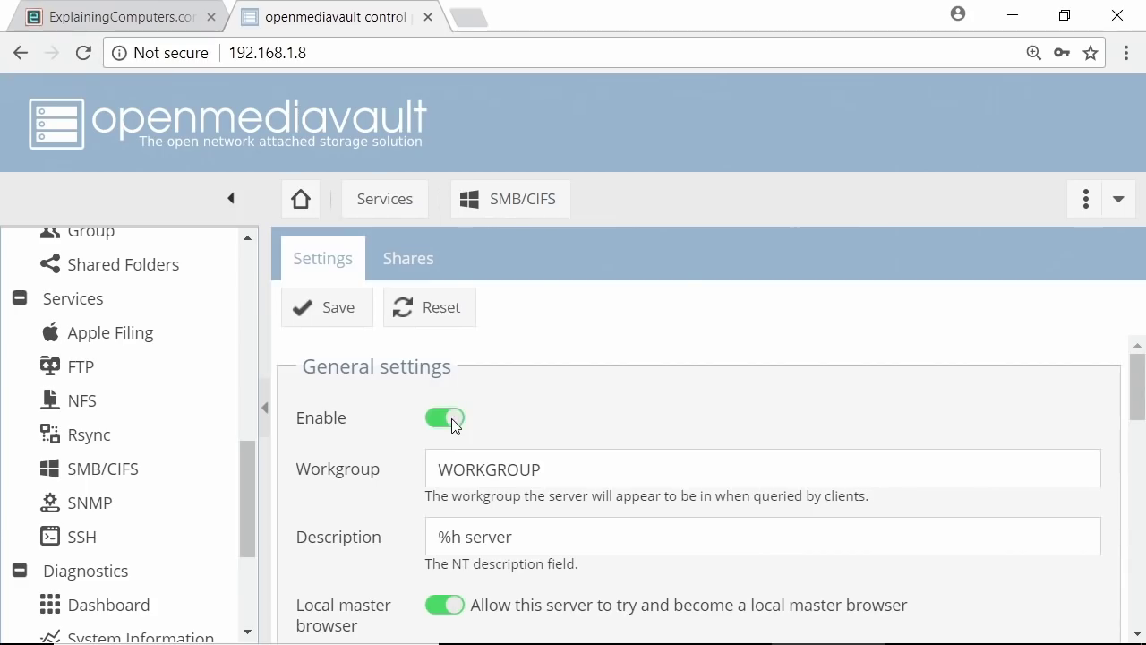
left_click(347, 309)
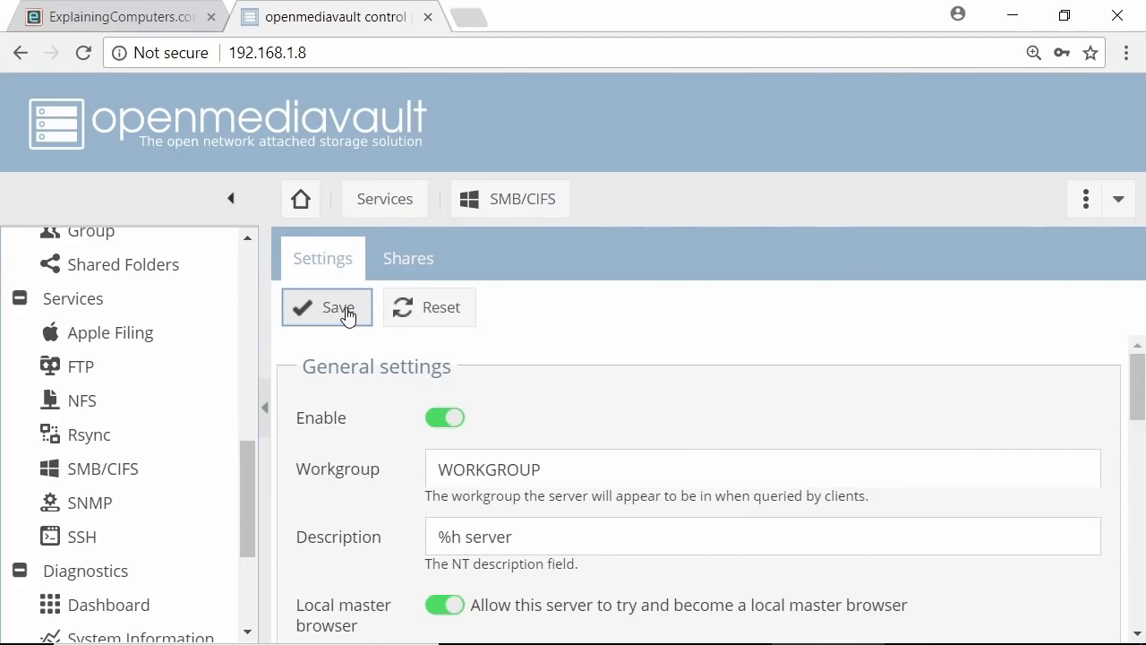
left_click(989, 272)
left_click(517, 415)
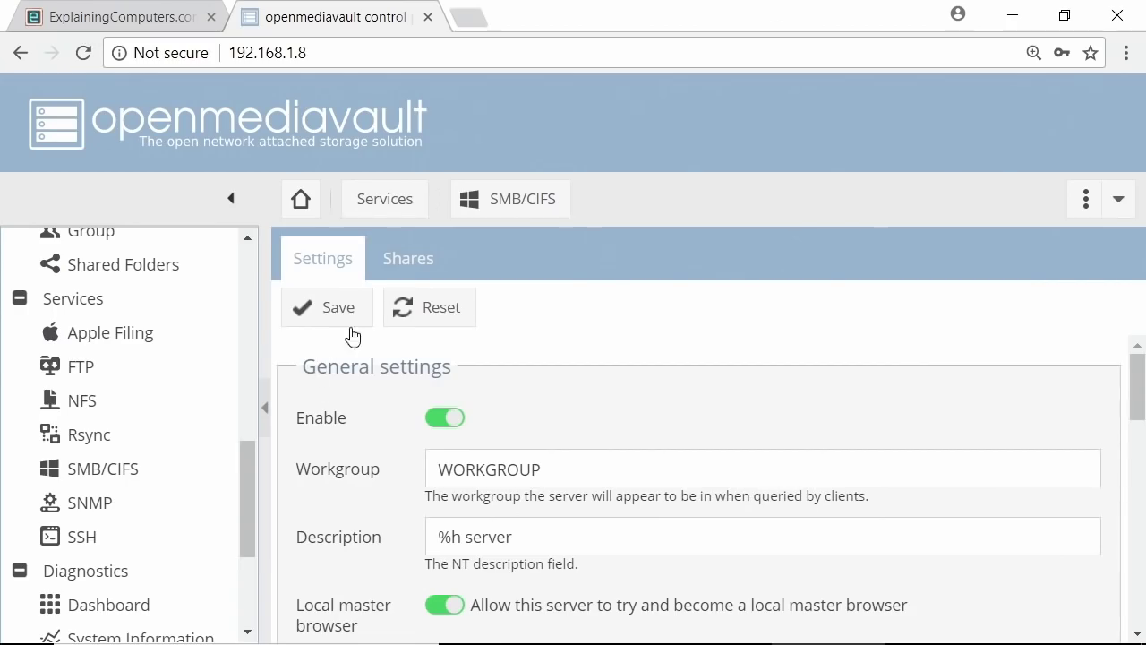
left_click(412, 261)
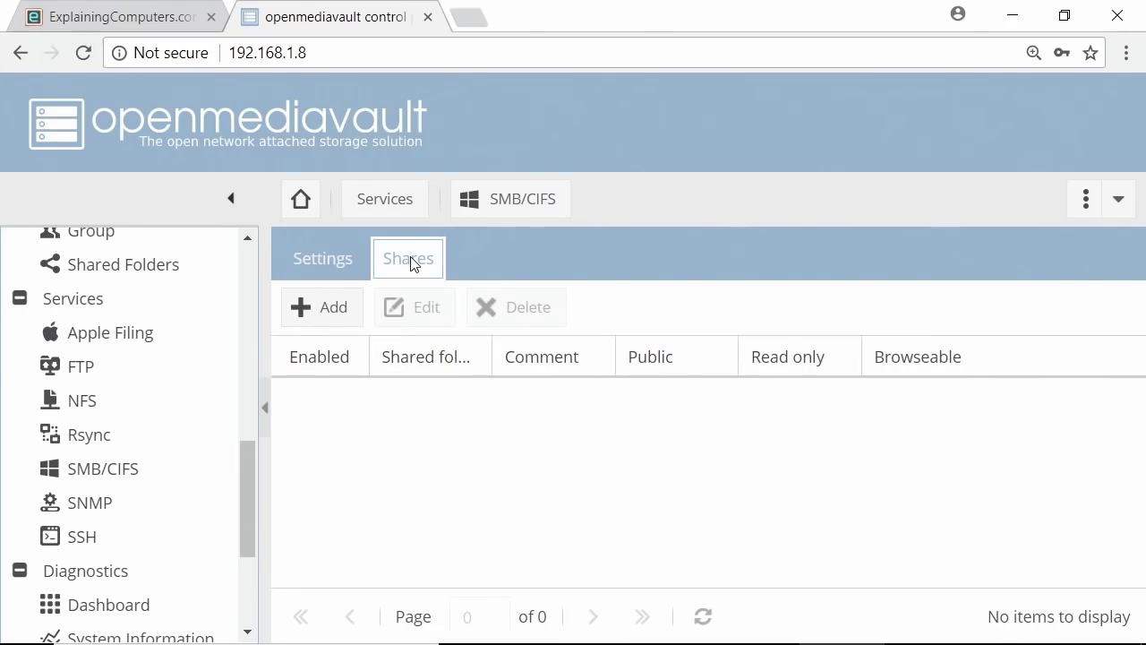
Add an SMB share for the RockNAS shared folder, save it and apply the change
left_click(347, 316)
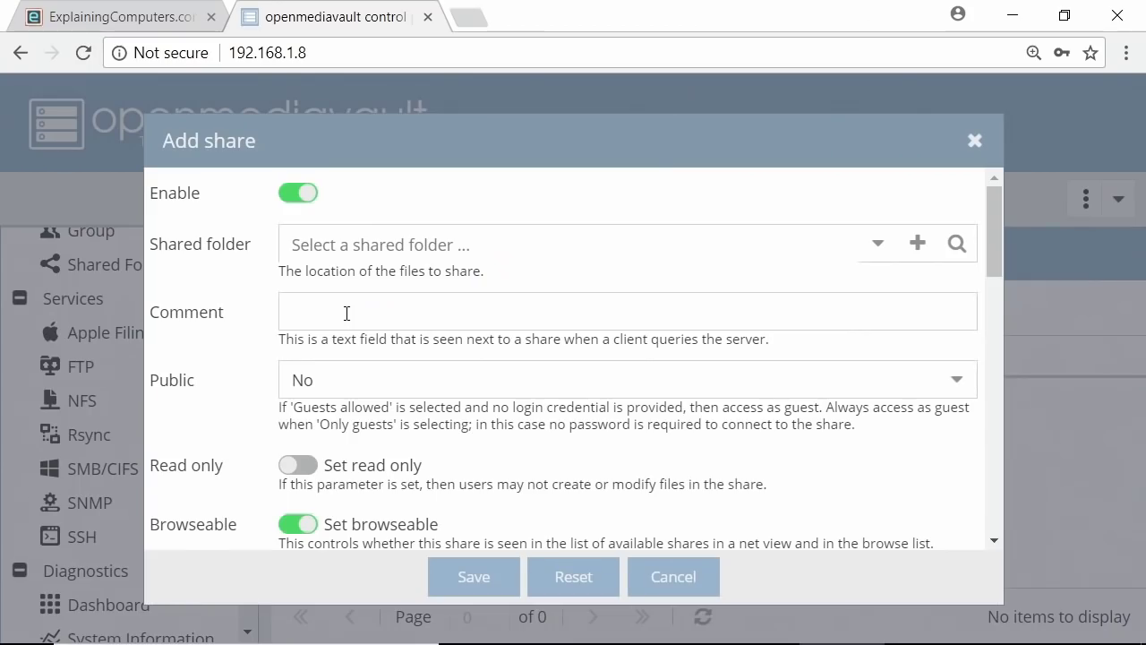
left_click(874, 244)
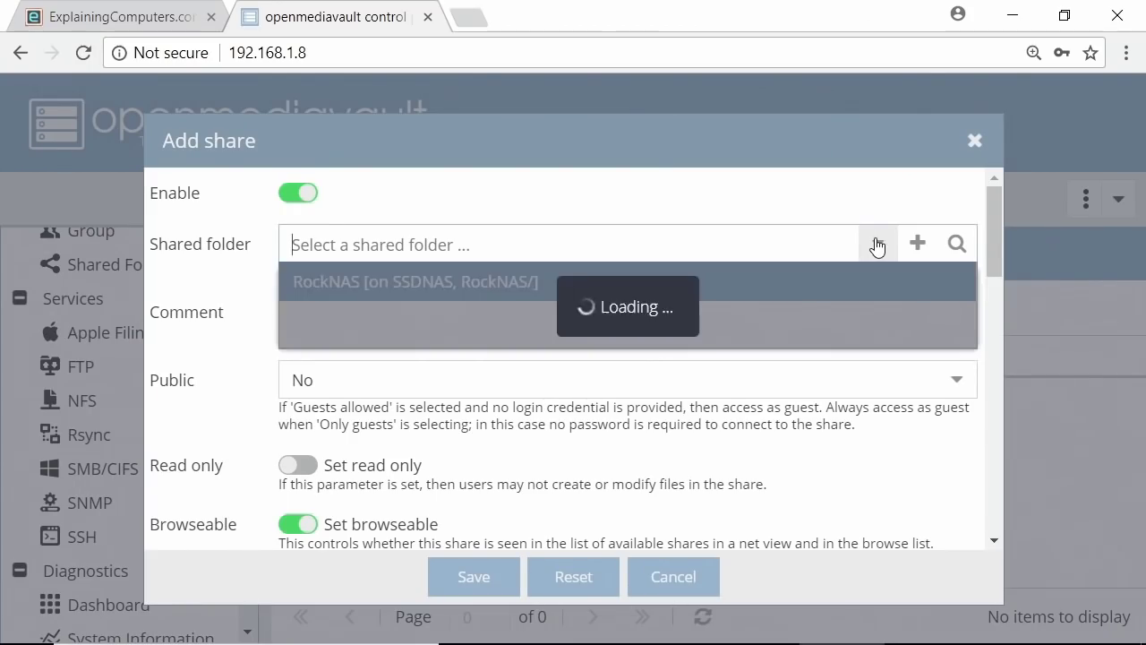
left_click(573, 283)
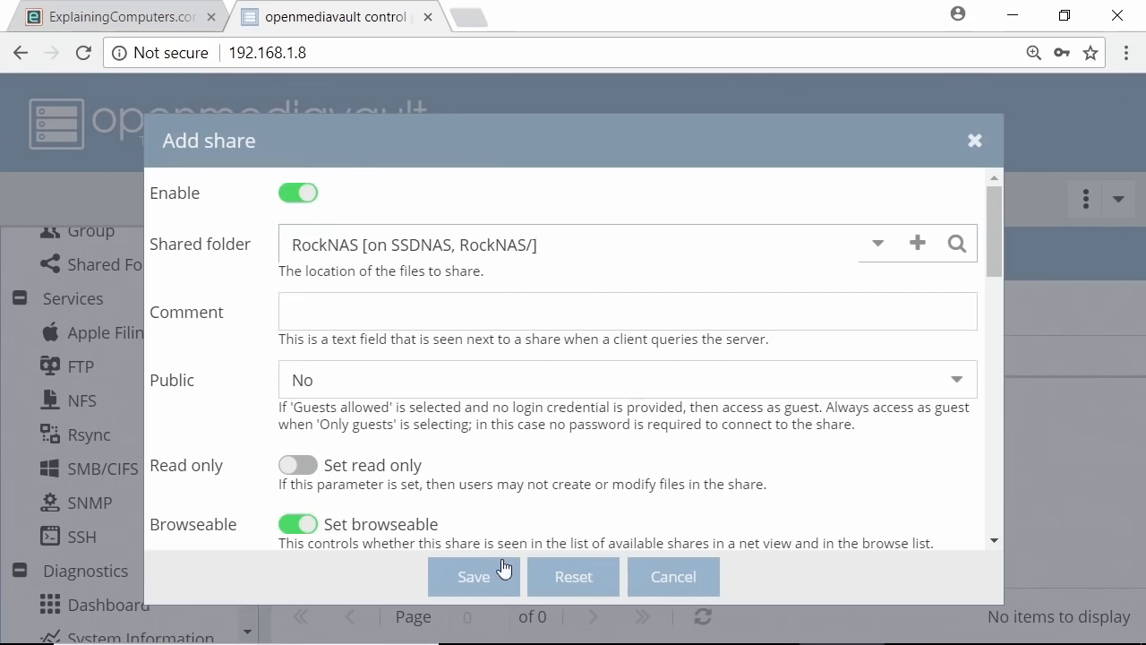
left_click(481, 577)
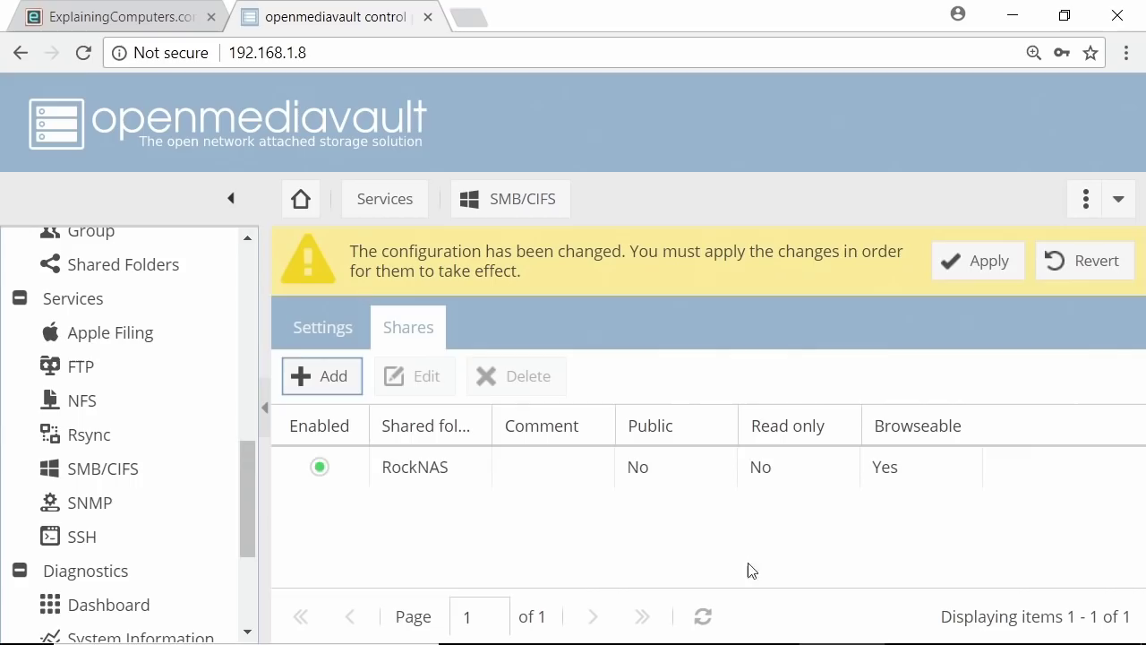
left_click(961, 259)
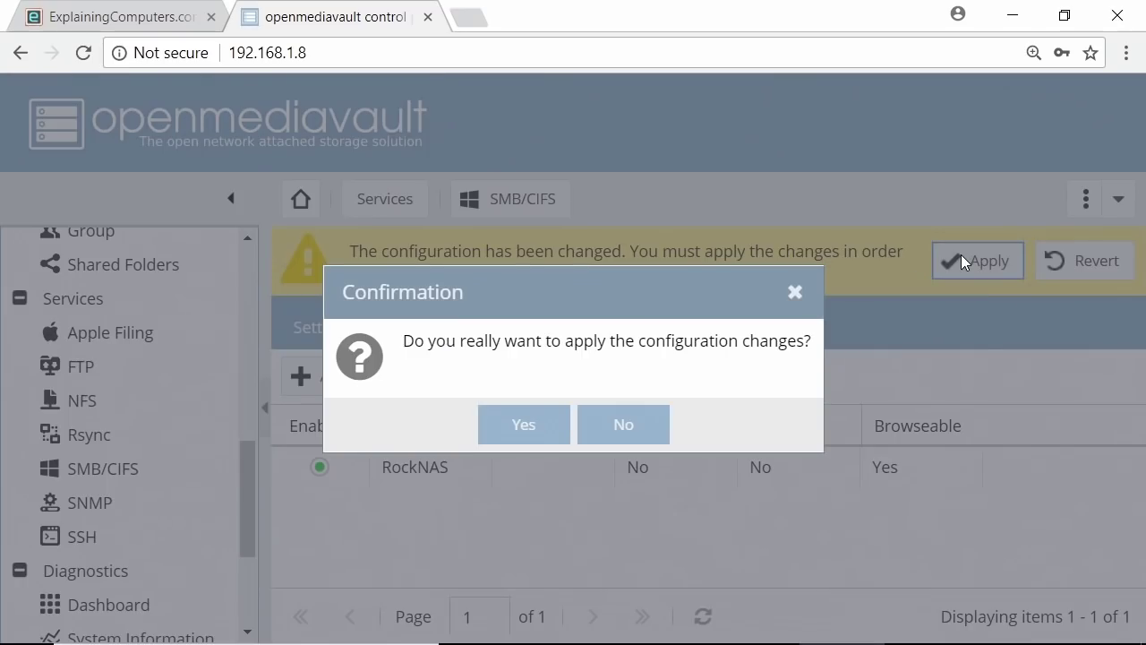
left_click(510, 429)
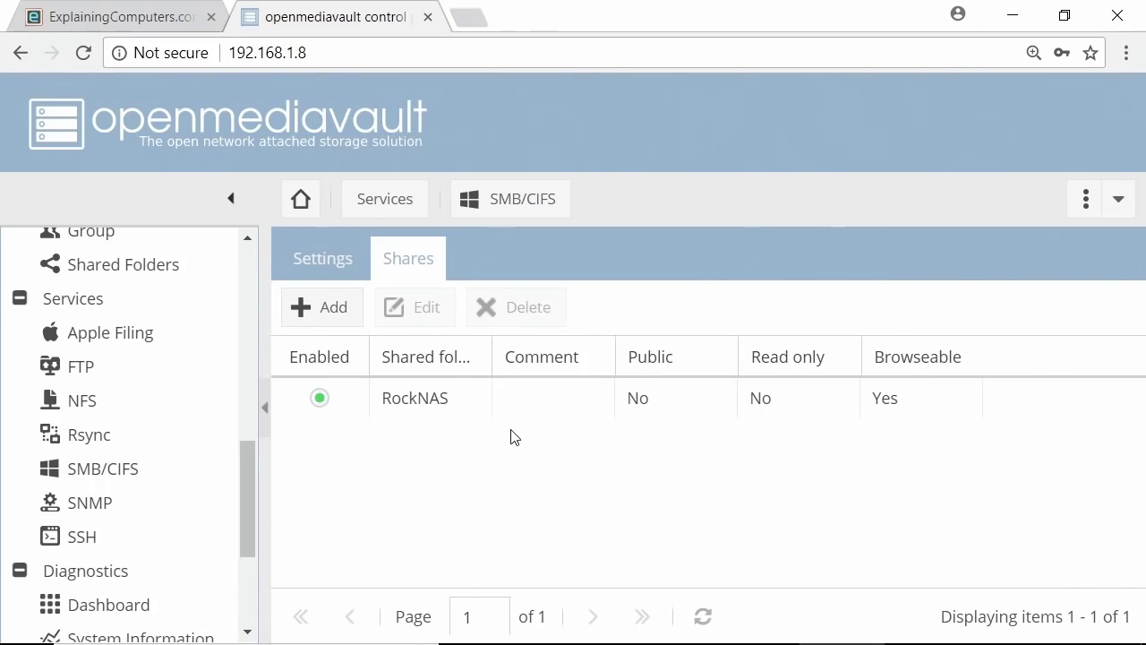
left_click_drag(242, 489, 252, 461)
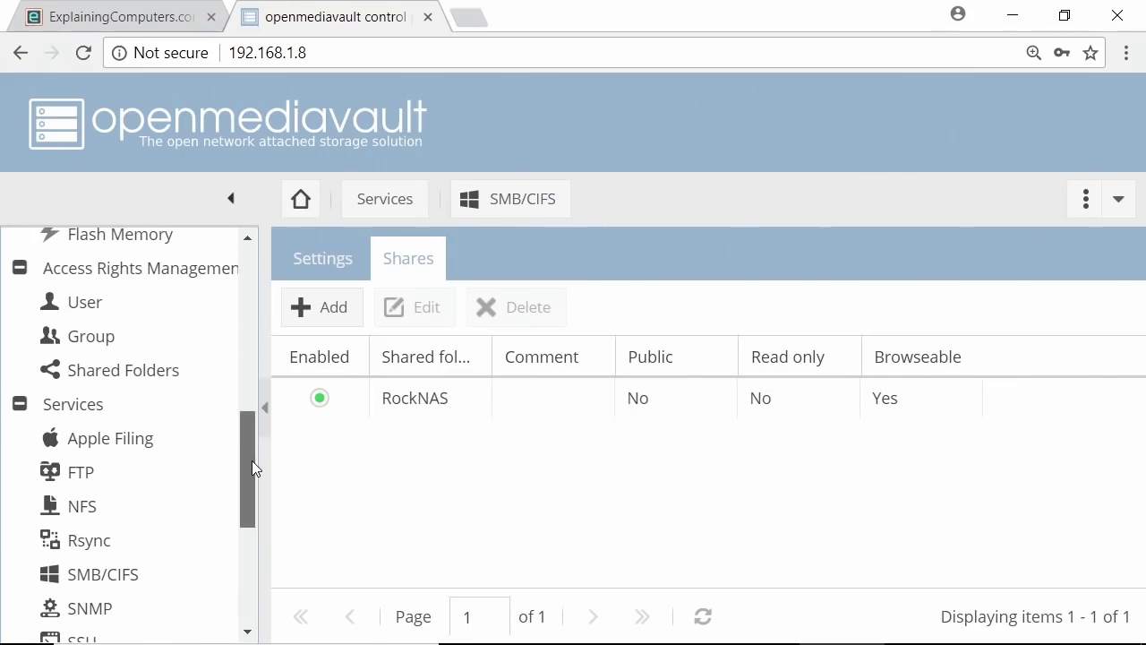
Create a new user account with a username and a confirmed password
left_click(84, 302)
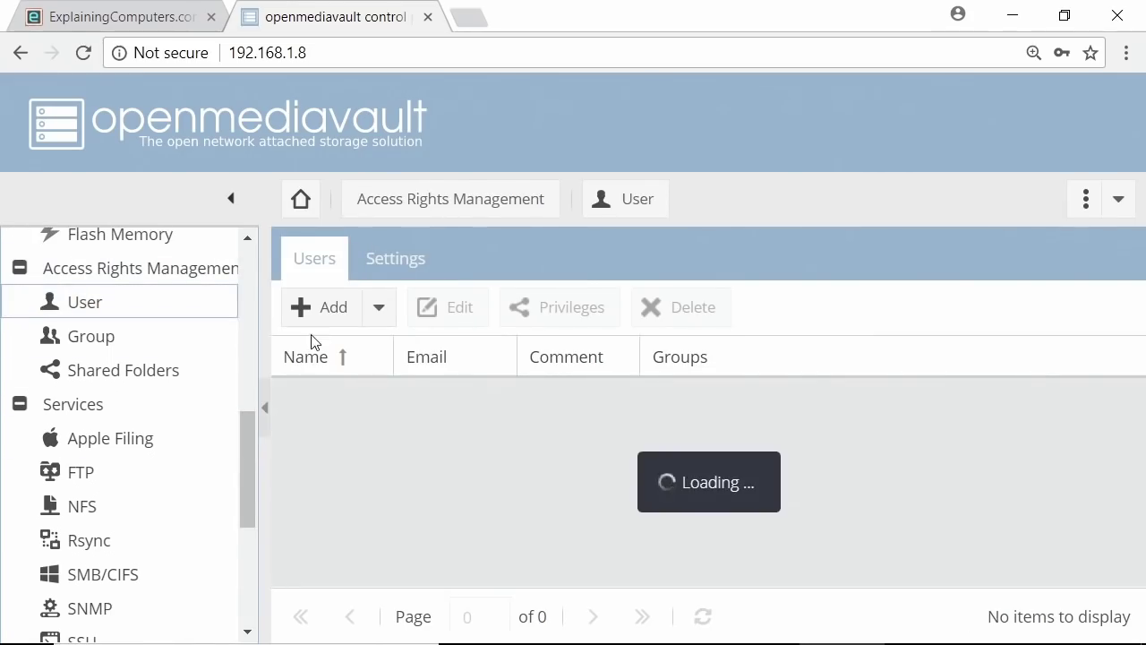
left_click(334, 315)
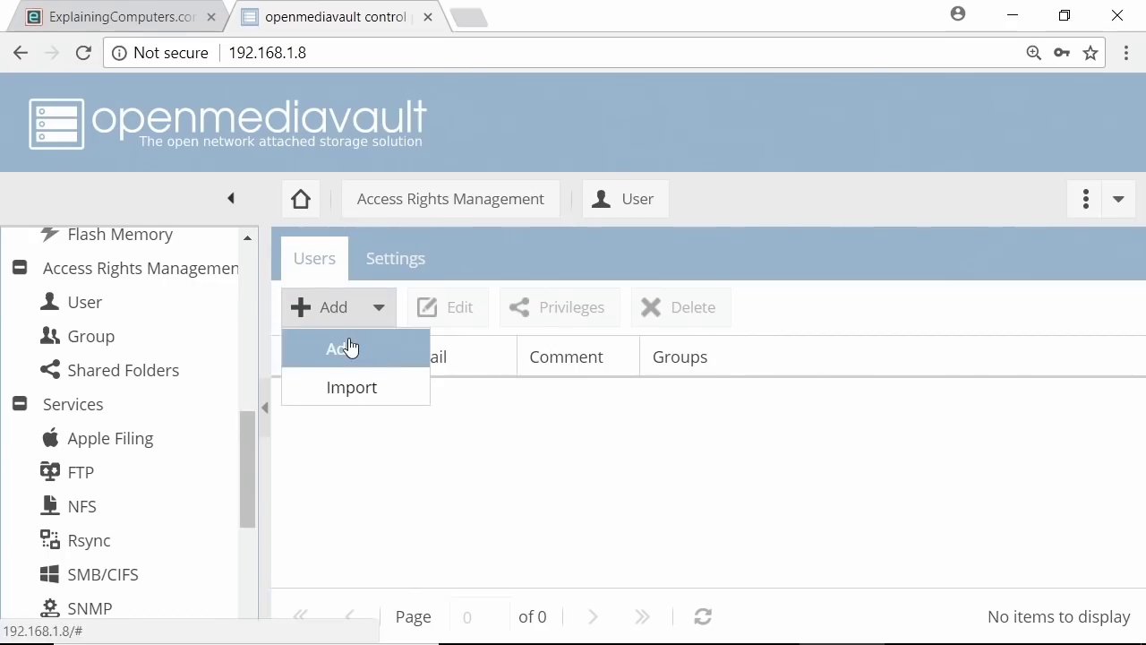
left_click(349, 347)
left_click(501, 217)
type("cjb")
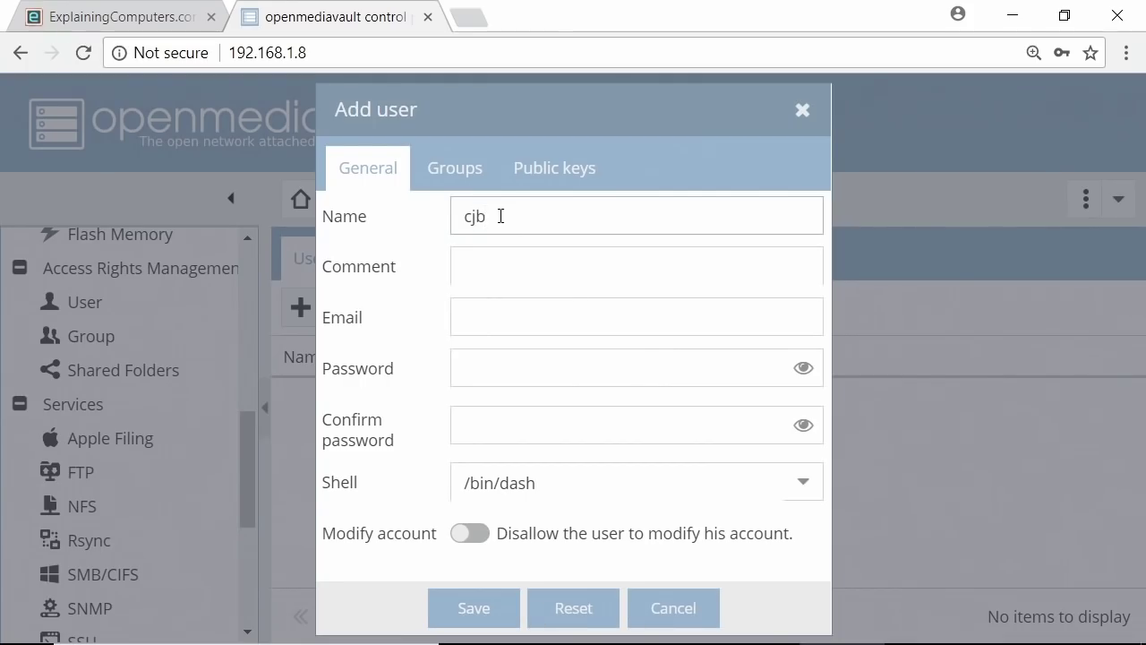
left_click(555, 366)
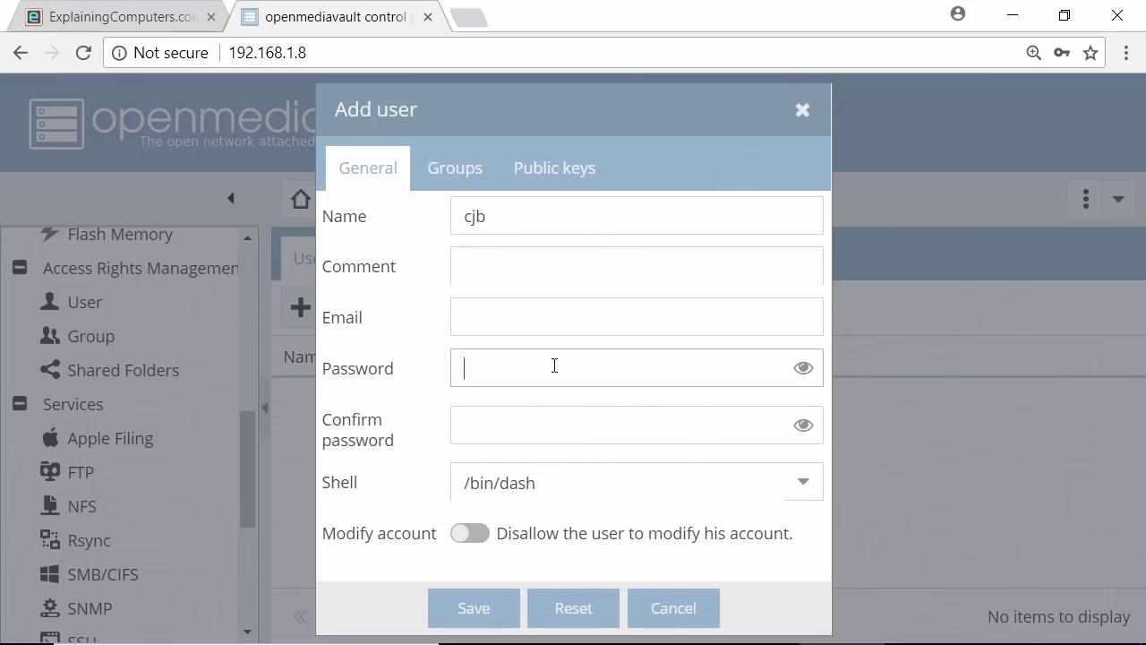
type("•••••")
left_click(566, 418)
type("•••••")
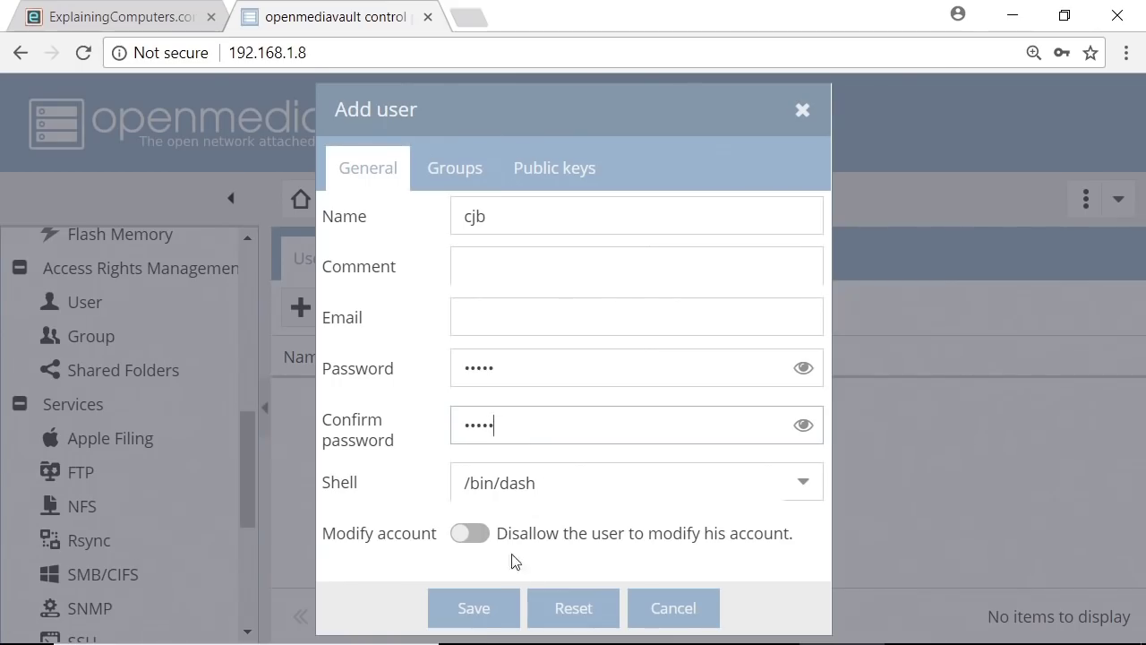
left_click(478, 609)
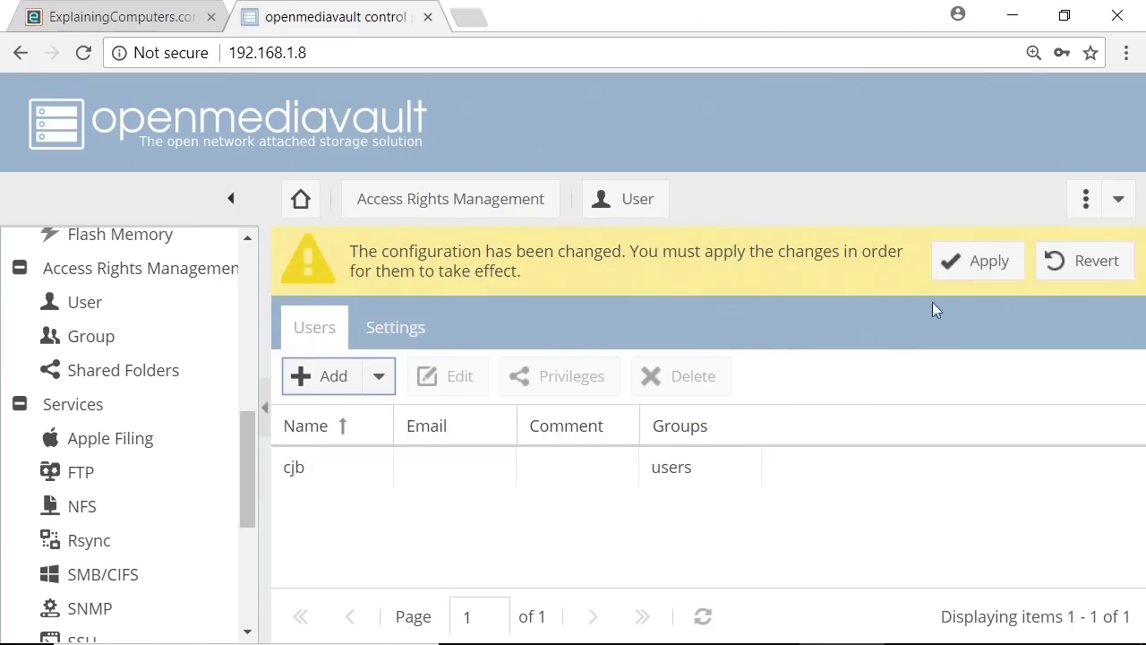
Apply the pending configuration change and select the new user in the Users list
left_click(972, 268)
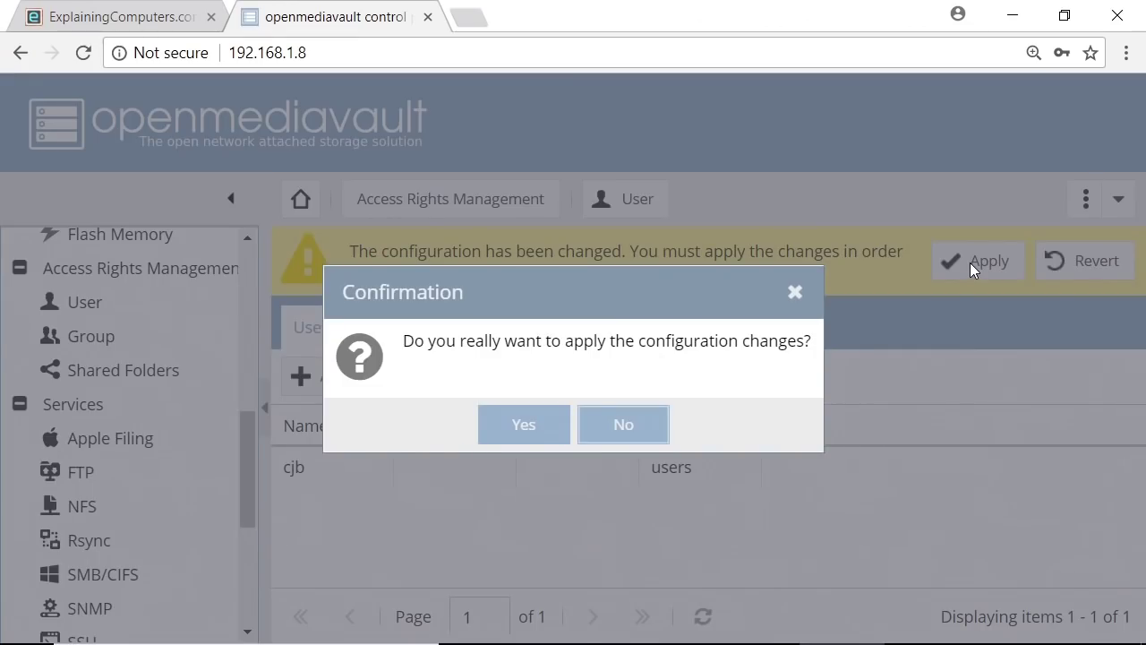
left_click(537, 427)
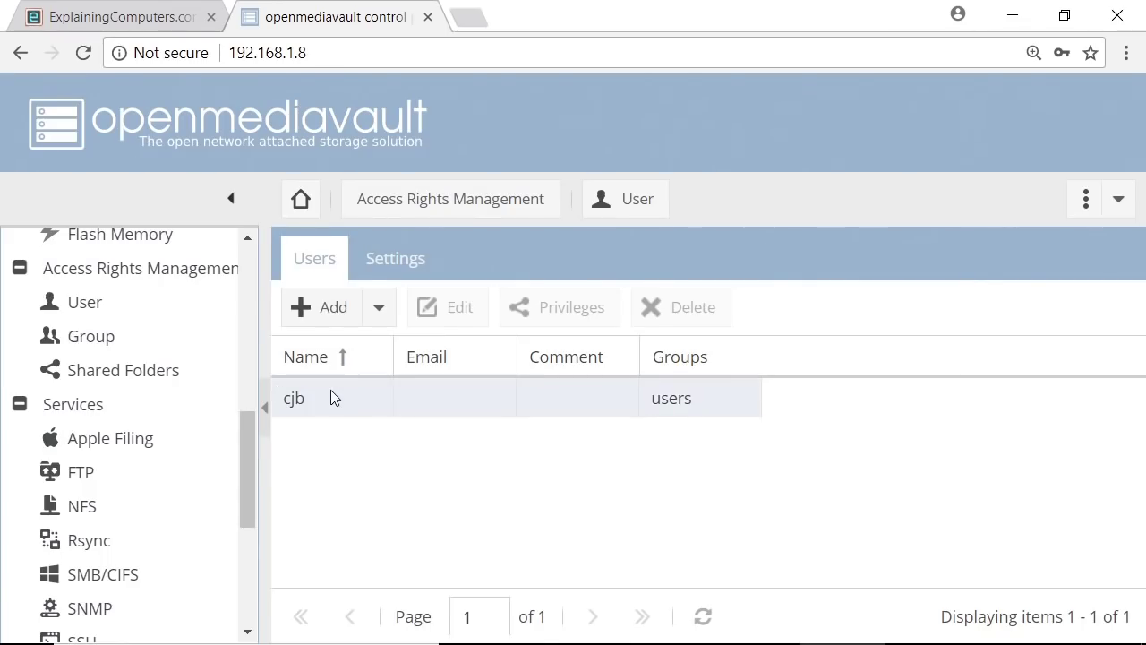
left_click(330, 398)
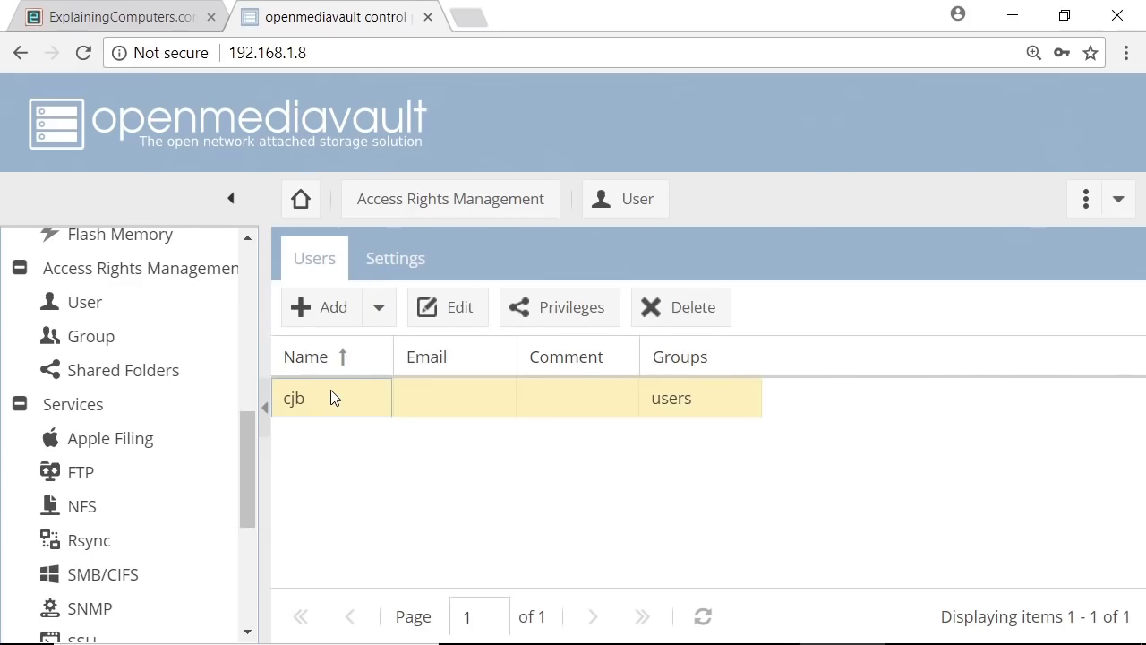
Grant the user Read/Write privileges on RockNAS, save, and apply the pending configuration
left_click(560, 309)
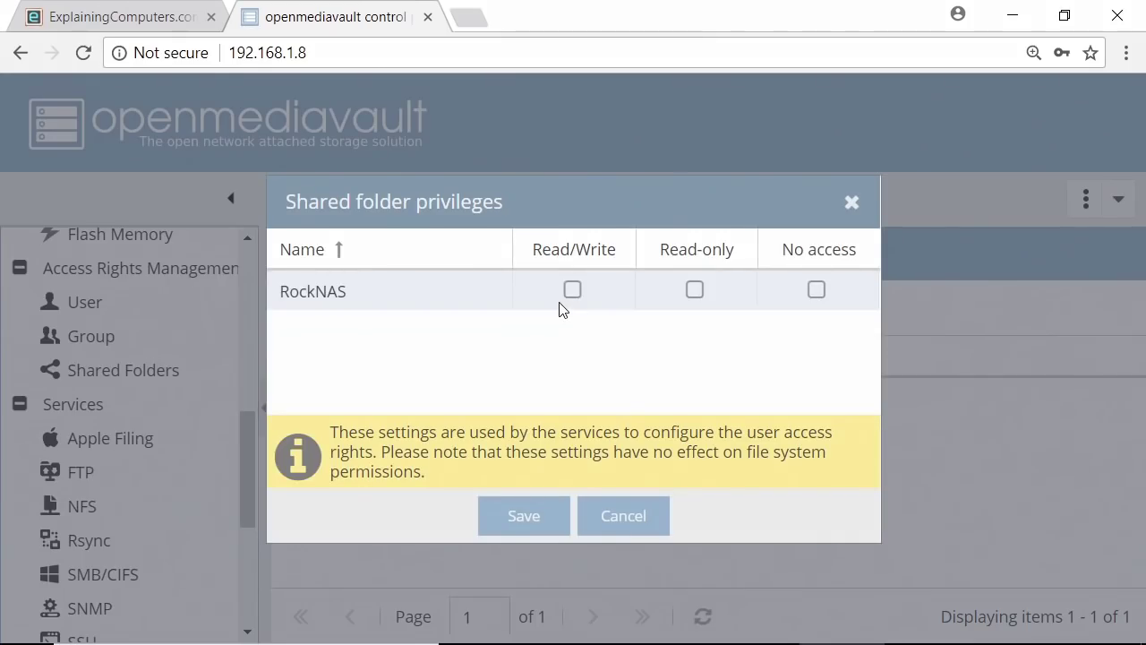
left_click(571, 288)
left_click(527, 515)
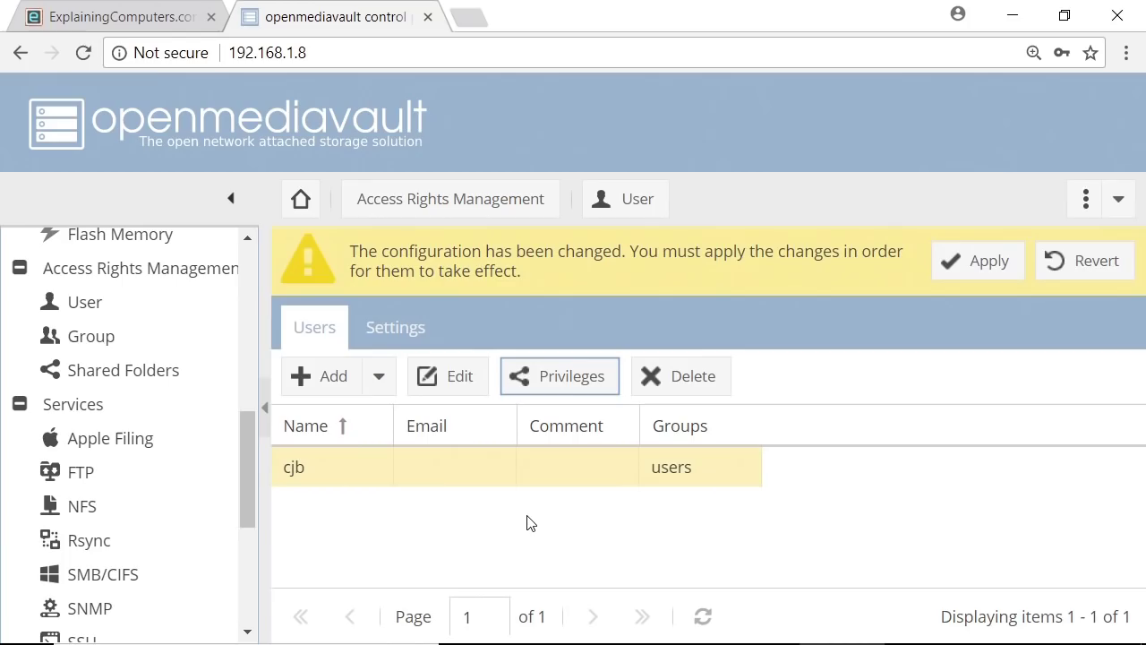
left_click(982, 260)
left_click(547, 433)
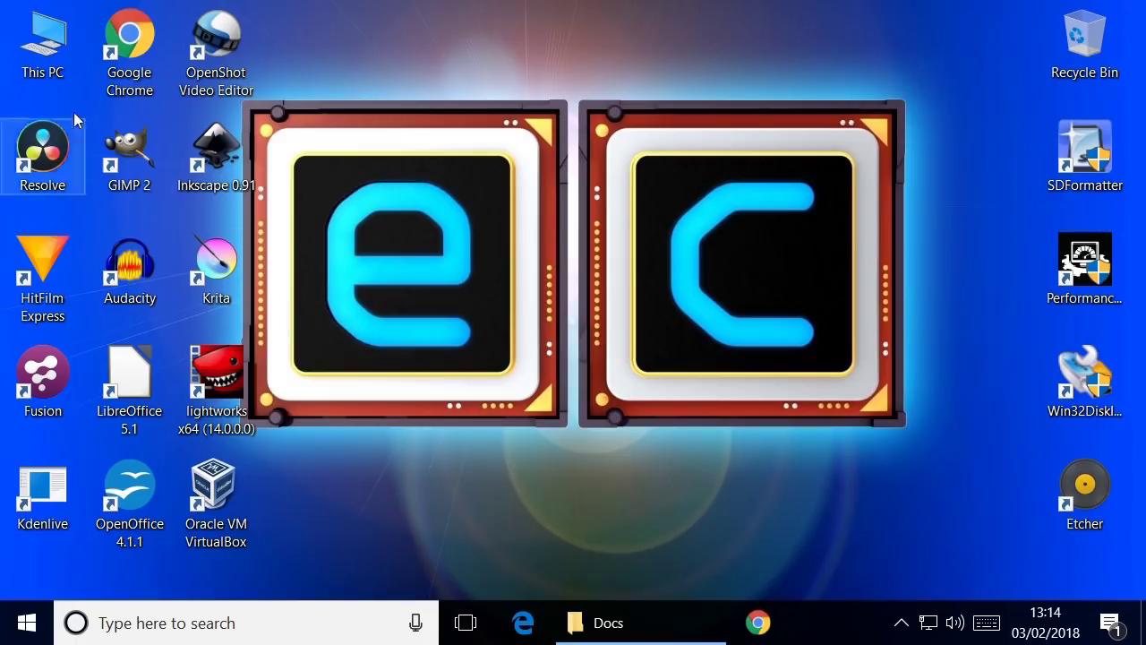
From This PC, start mapping a network drive
double_click(57, 60)
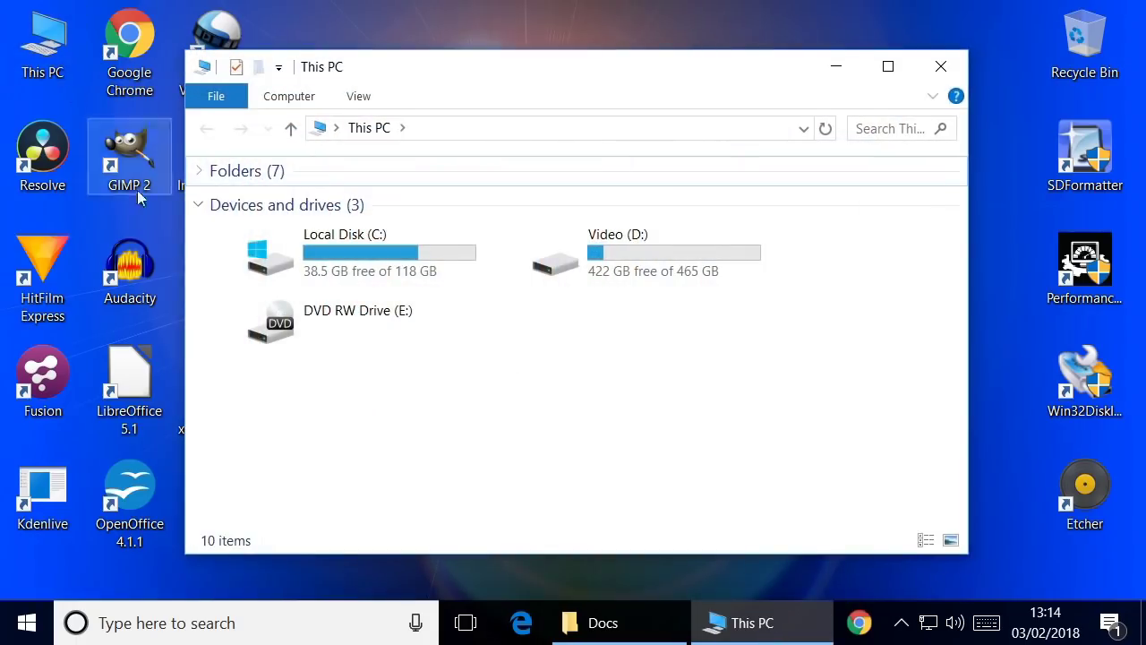
left_click(286, 99)
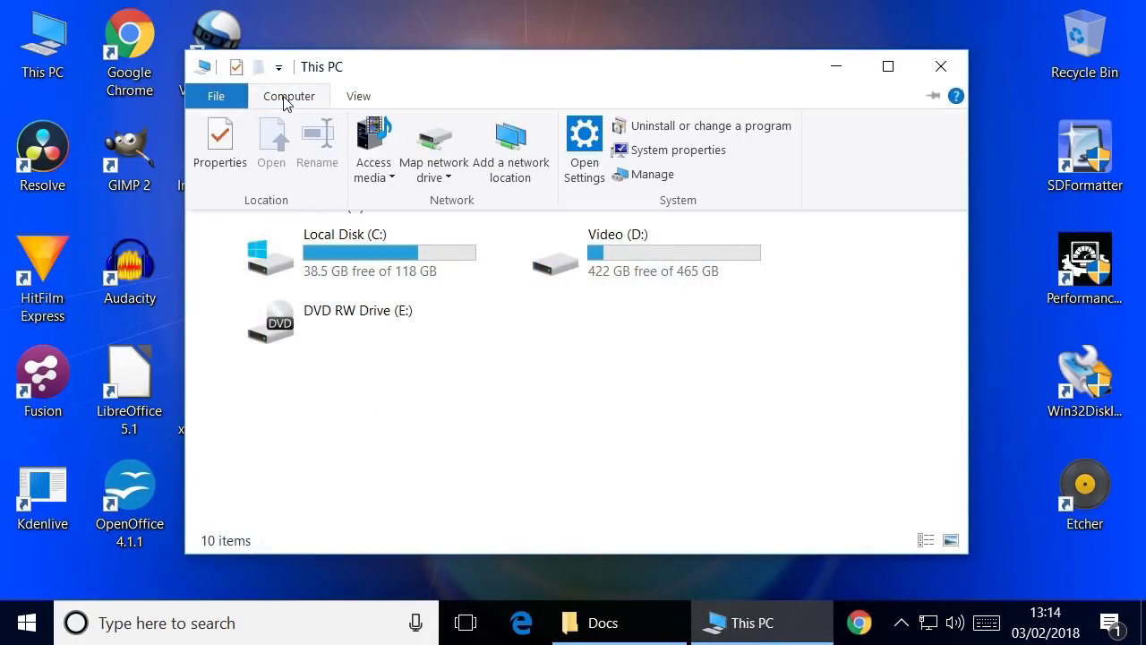
left_click(431, 151)
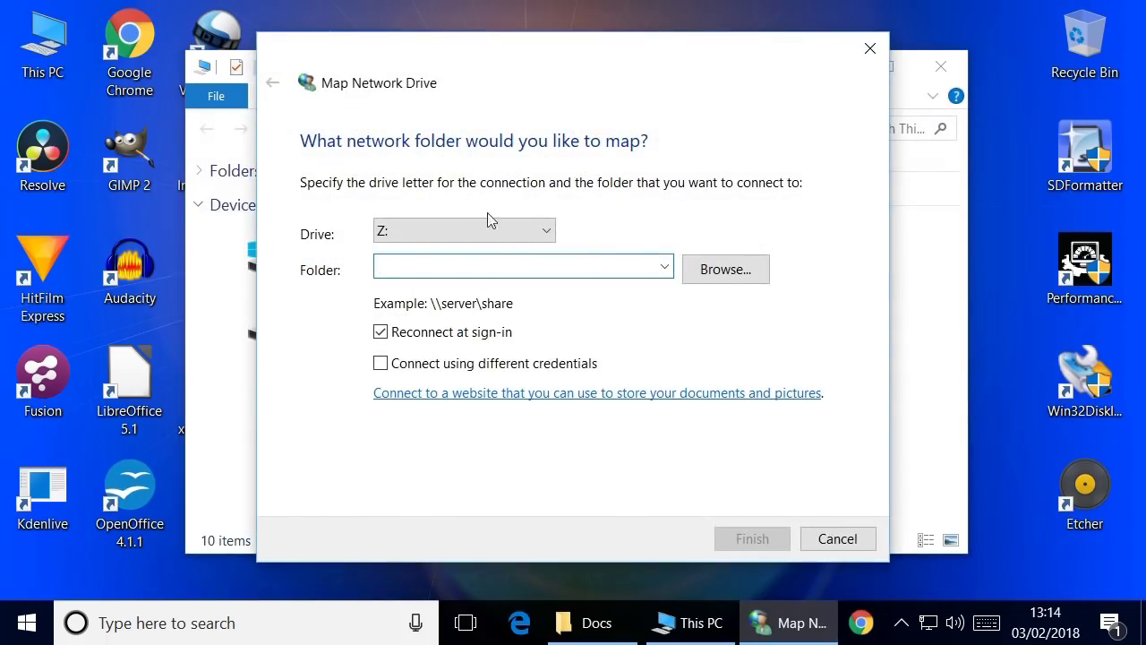
Browse for the network folder, dismiss the network discovery error, and open Windows Settings
left_click(719, 279)
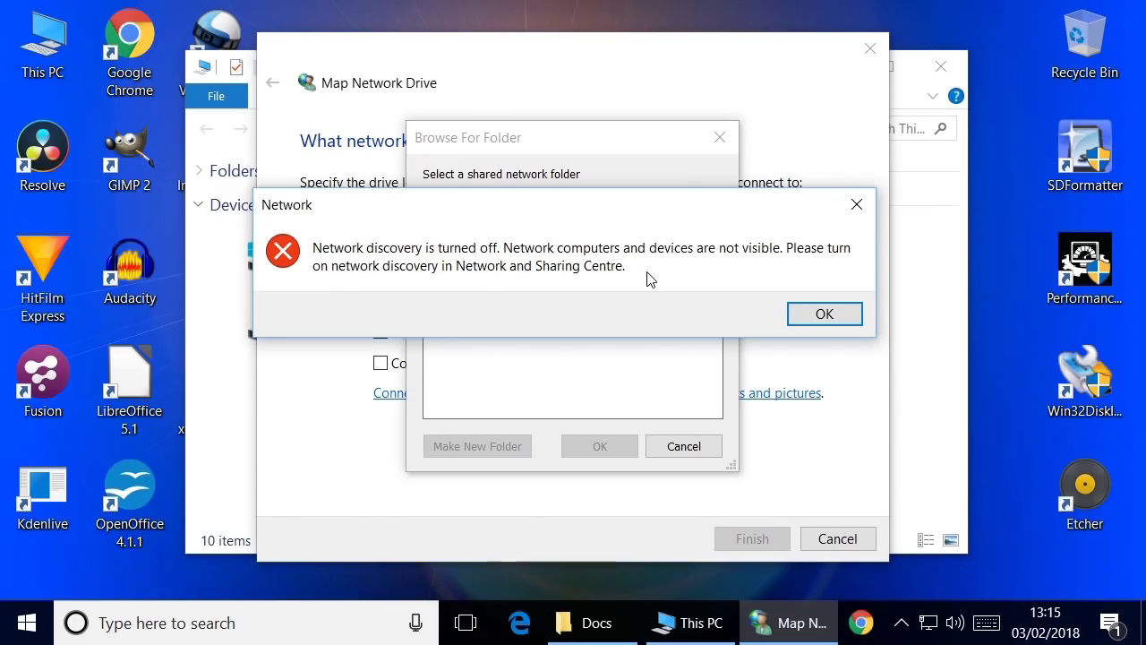
left_click(815, 315)
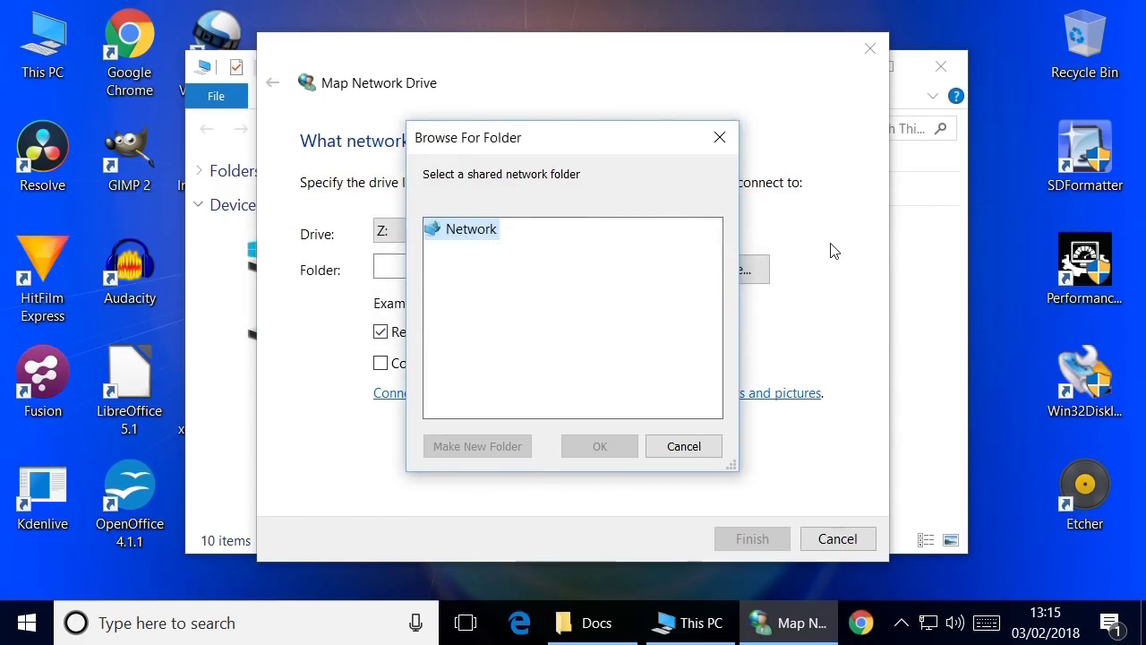
left_click(719, 139)
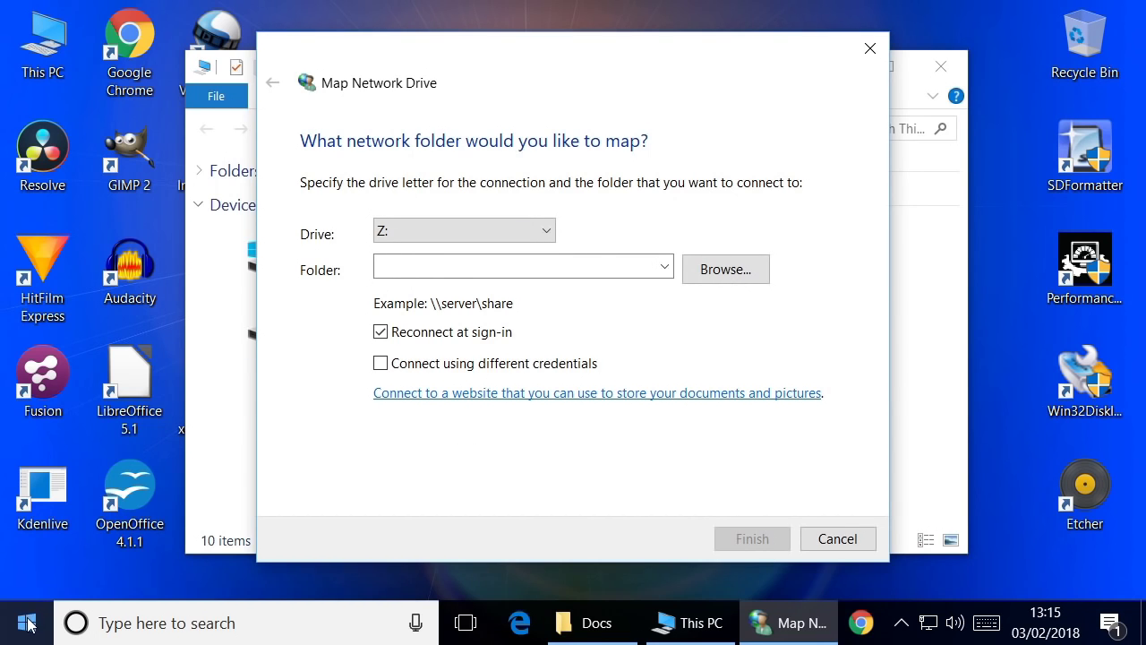
left_click(28, 622)
left_click(26, 523)
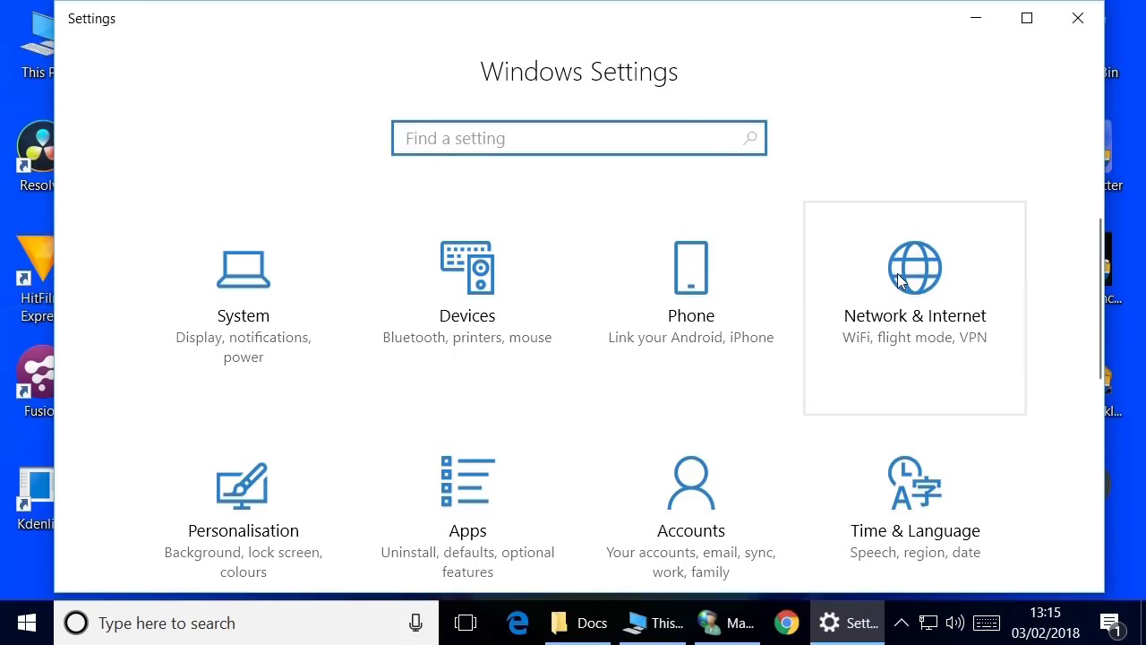
Turn on network discovery in Network & Internet sharing options, save, and close Settings
left_click(900, 281)
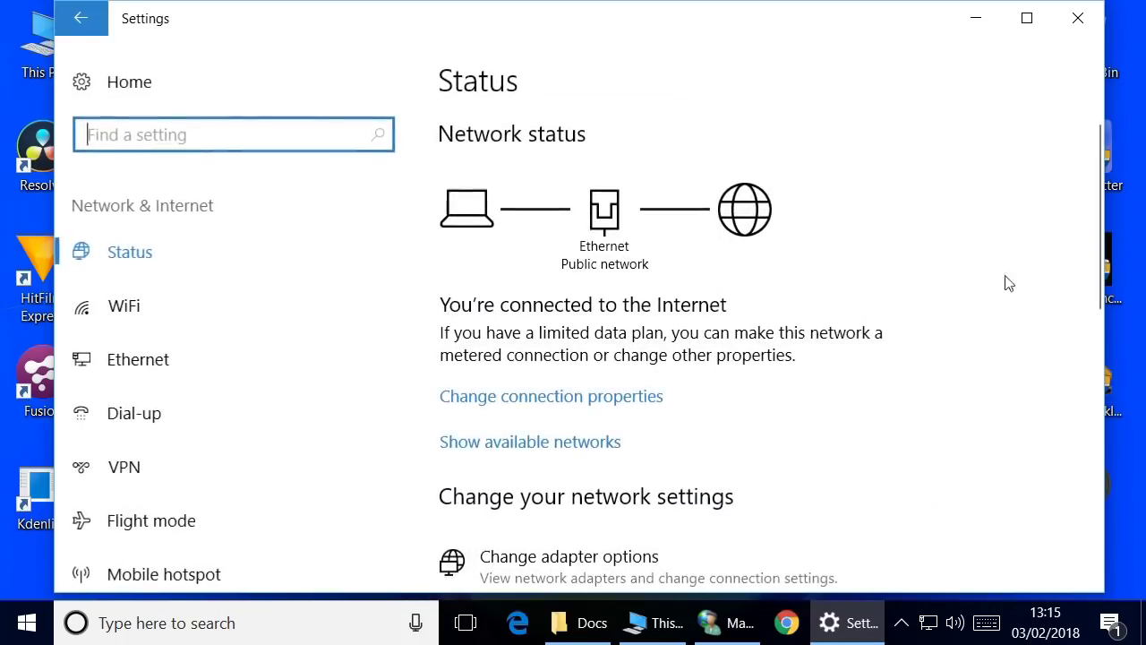
left_click_drag(1094, 196, 1100, 324)
left_click(579, 295)
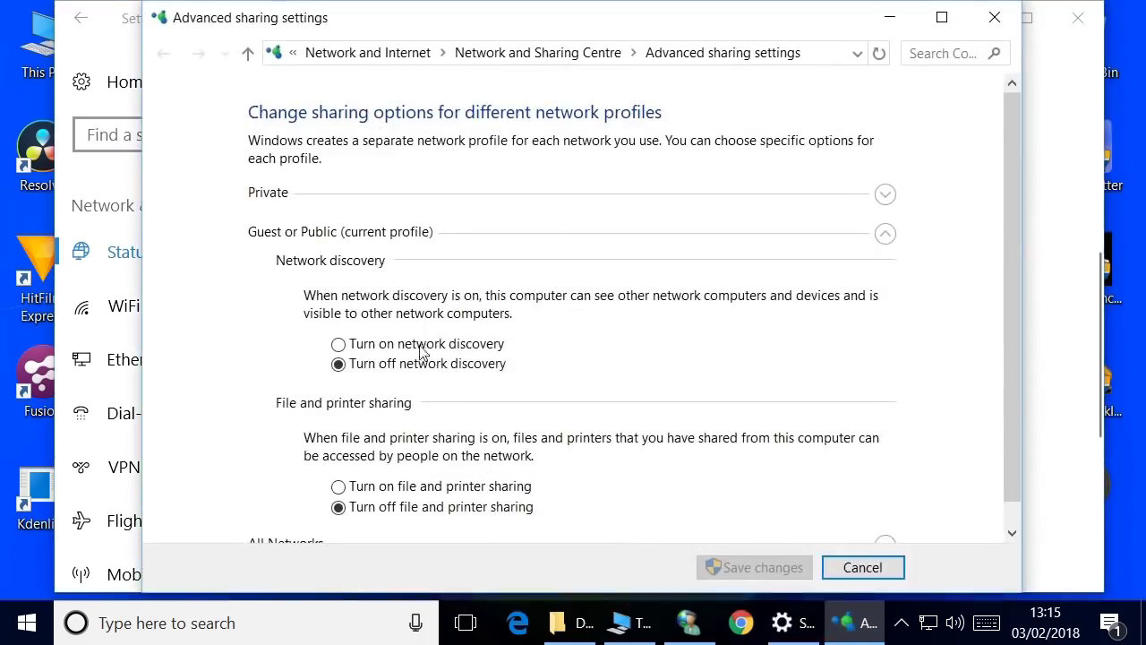
left_click(383, 350)
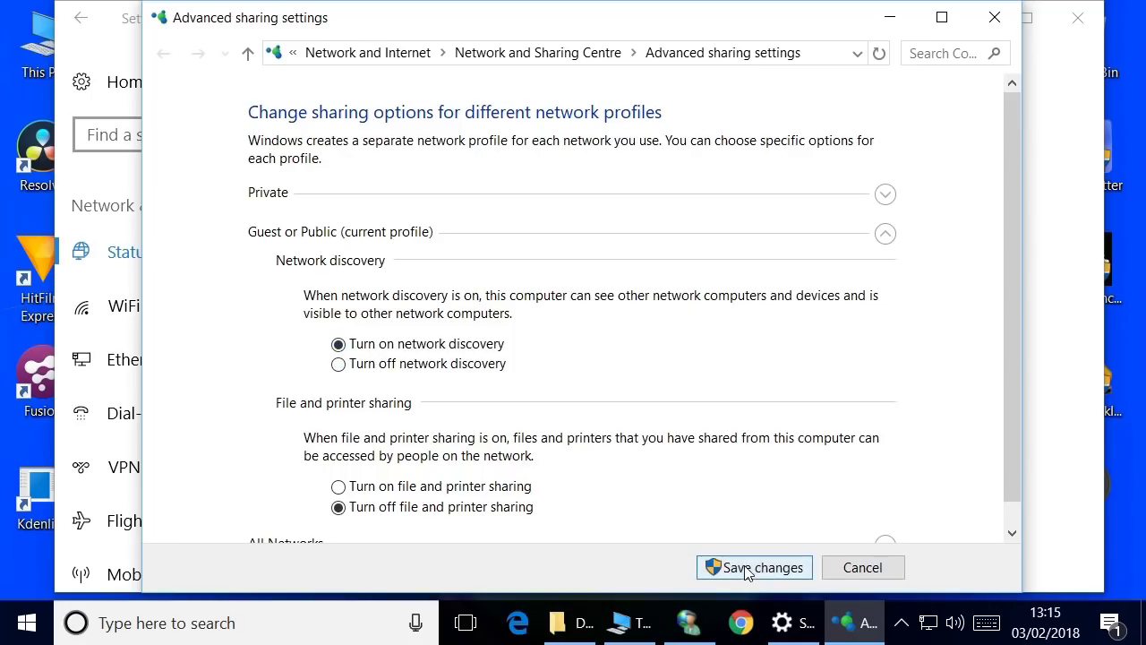
left_click(747, 570)
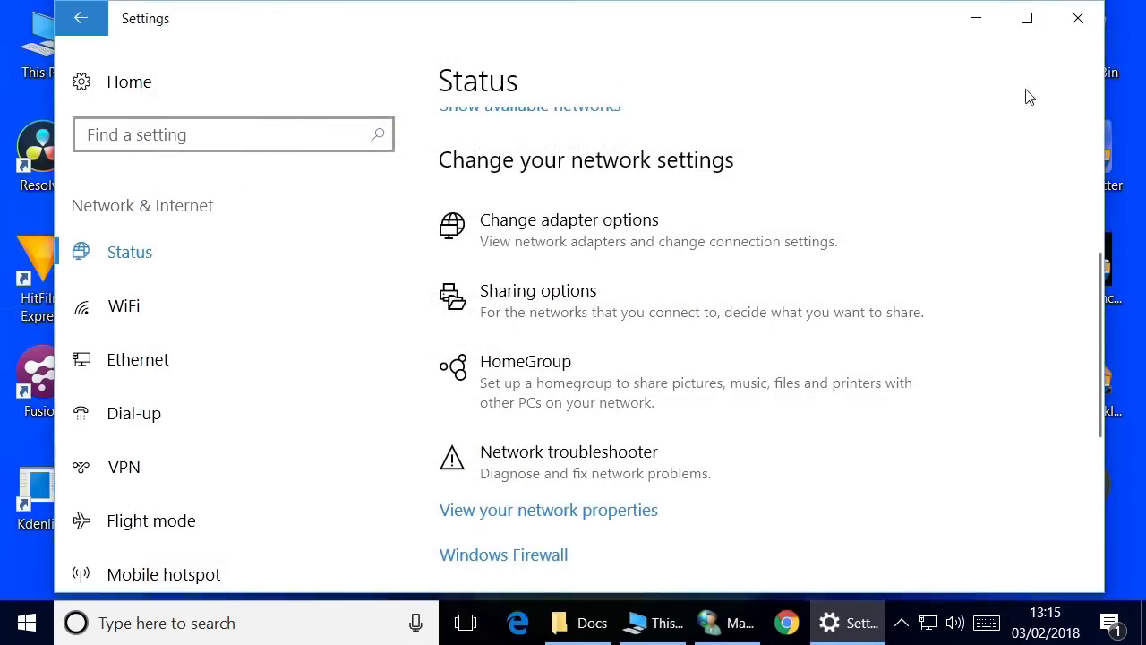
left_click(1078, 18)
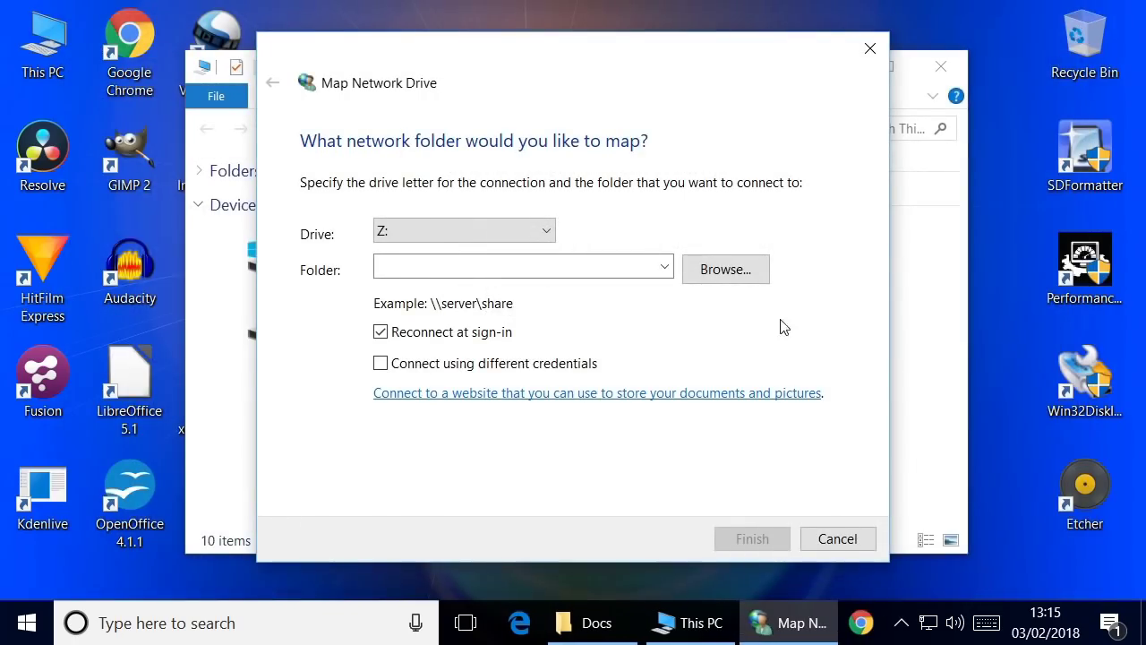
Browse the network from Map Network Drive and open the ROCK64 server
left_click(715, 265)
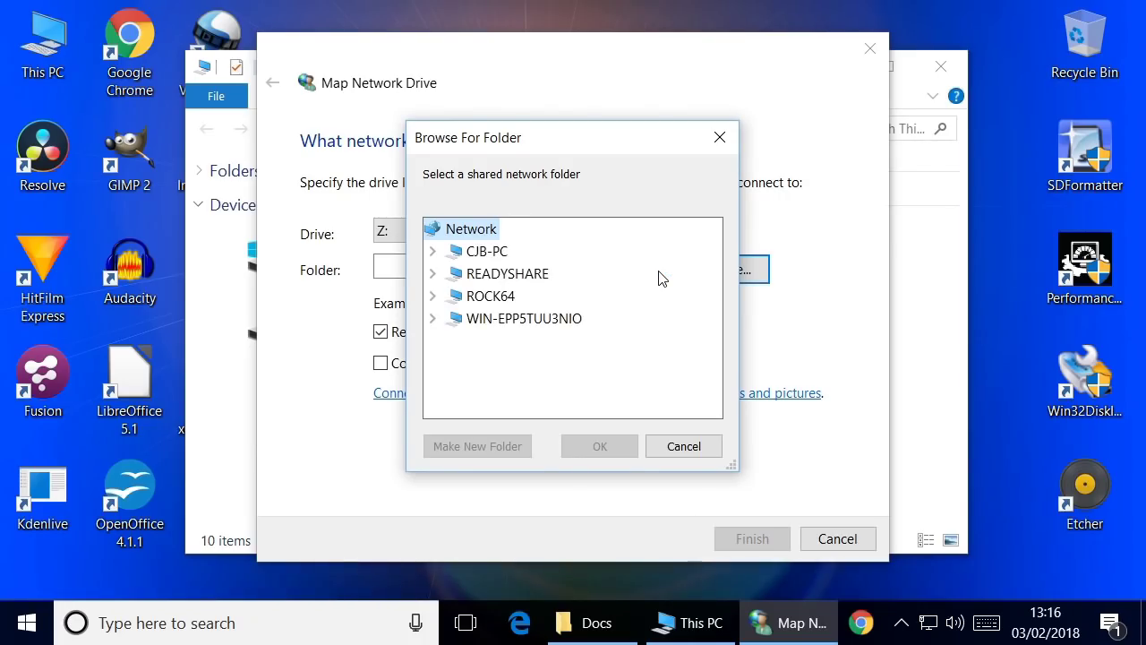
left_click(499, 297)
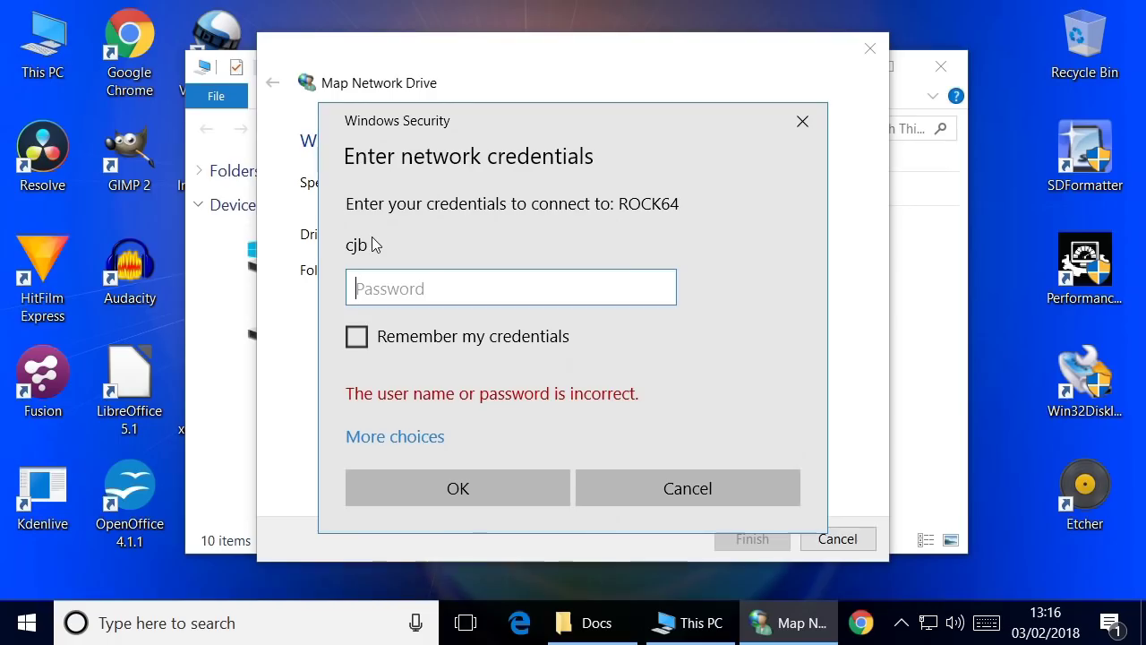
Sign in to ROCK64 as the NAS user with their password, remembering the credentials
left_click(425, 438)
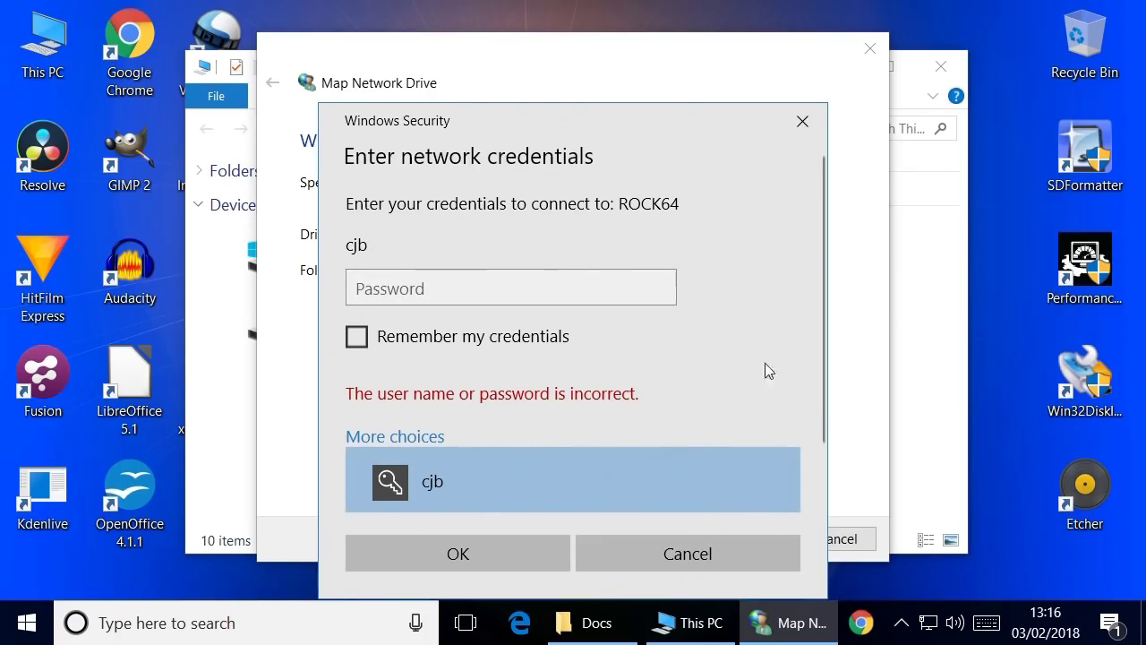
left_click_drag(817, 312, 803, 410)
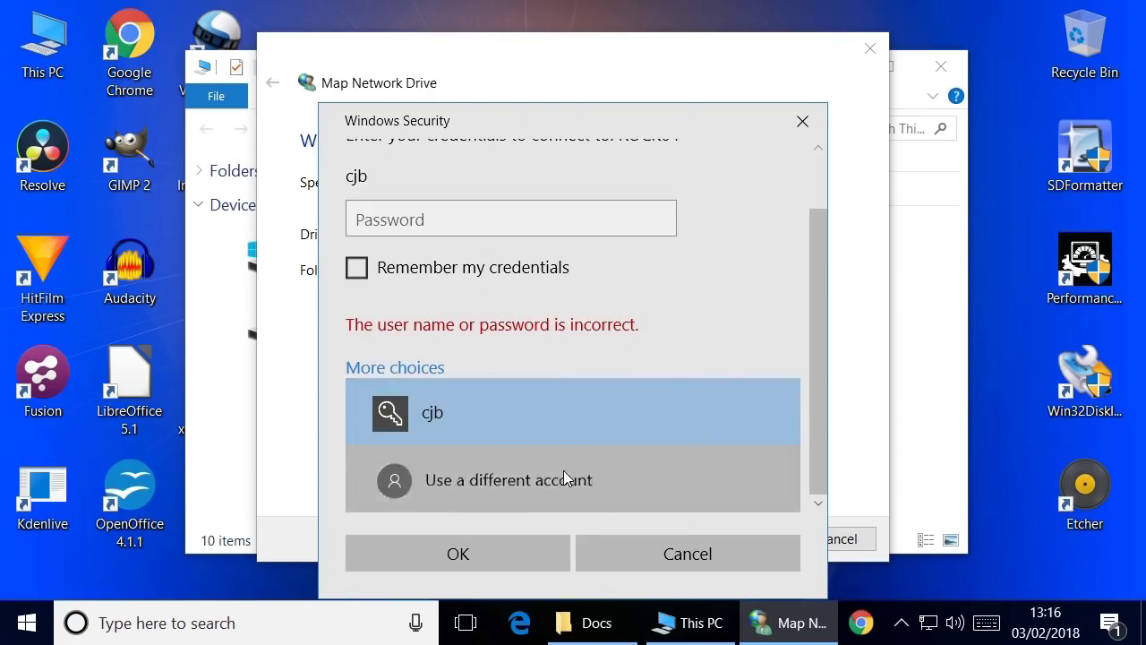
left_click(564, 475)
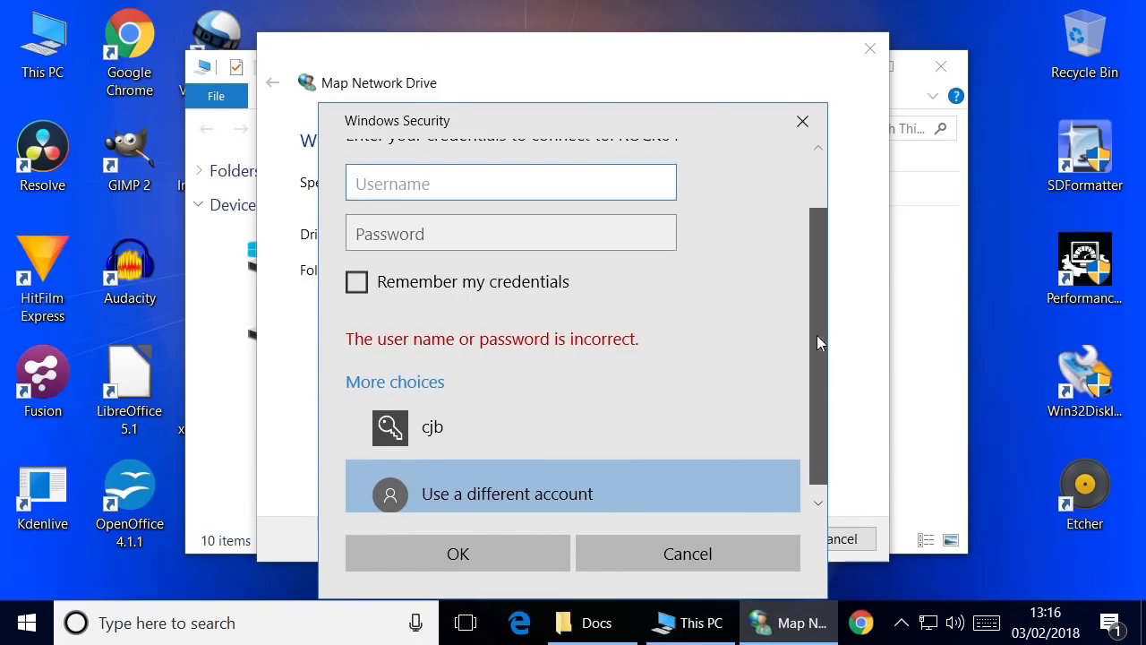
left_click_drag(816, 335, 811, 226)
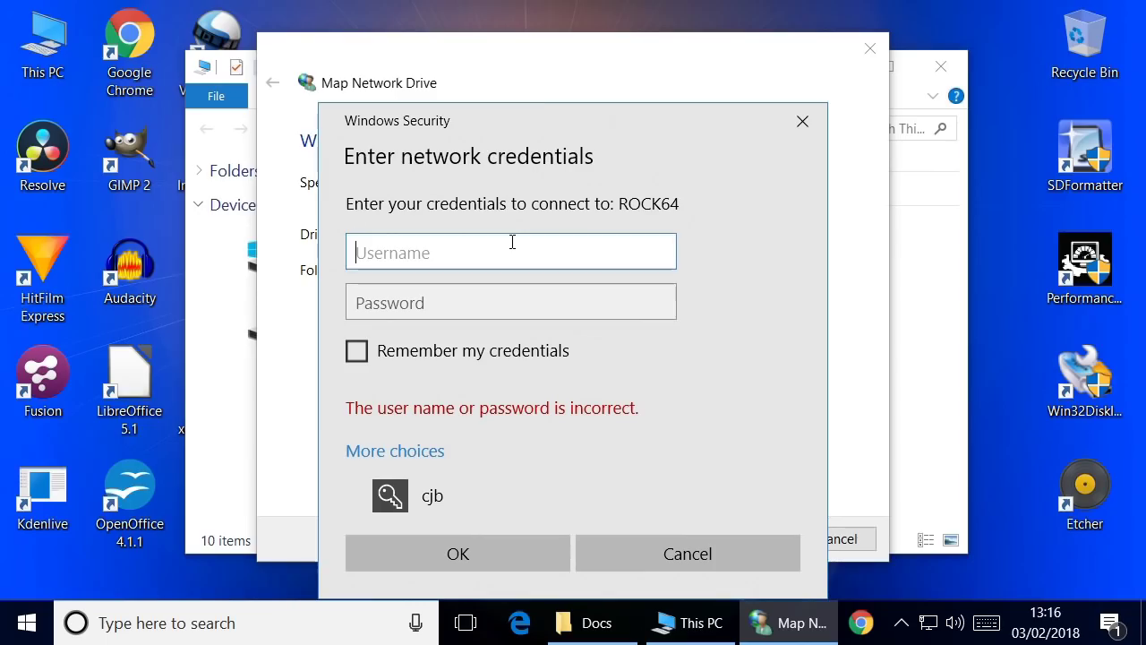
type("cjb")
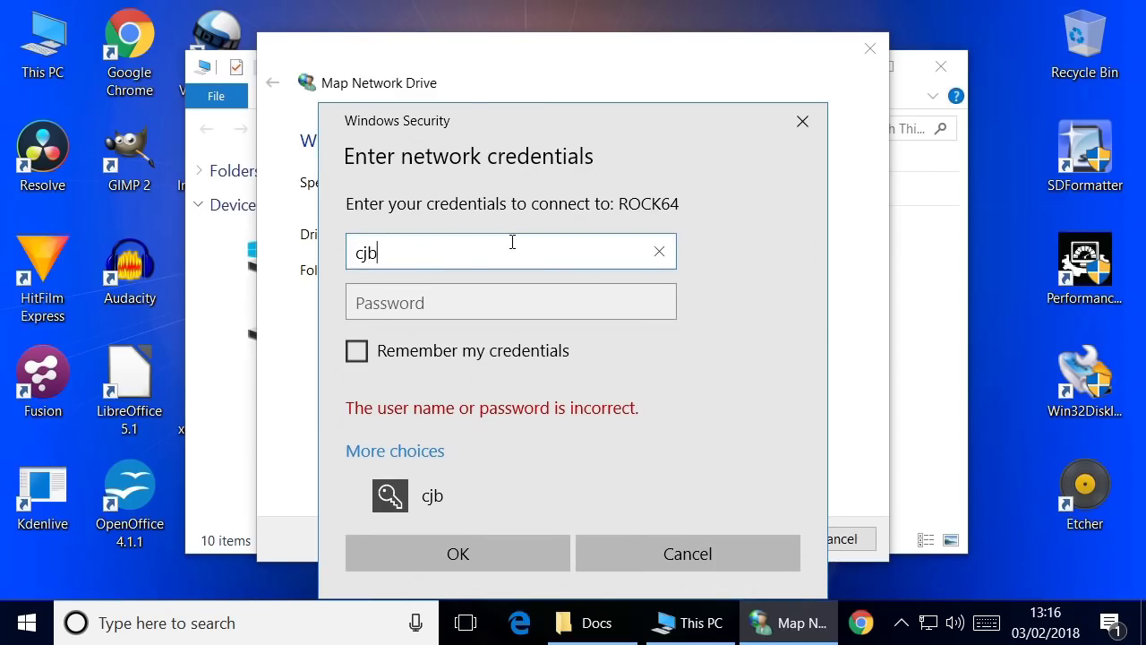
key("Tab")
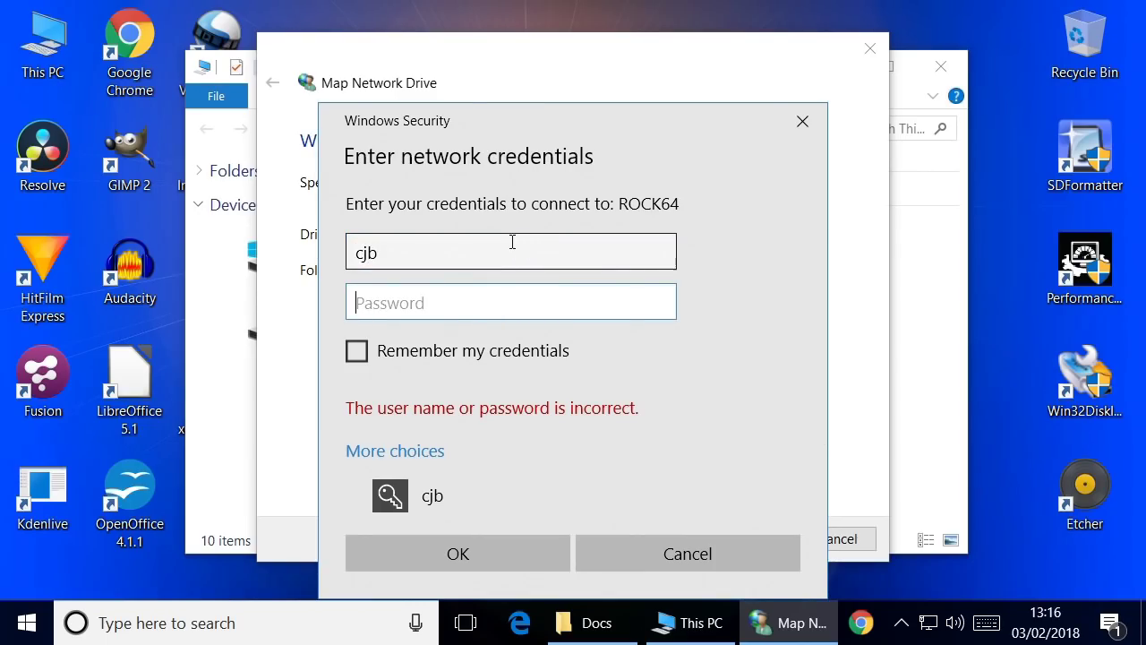
type("•••••")
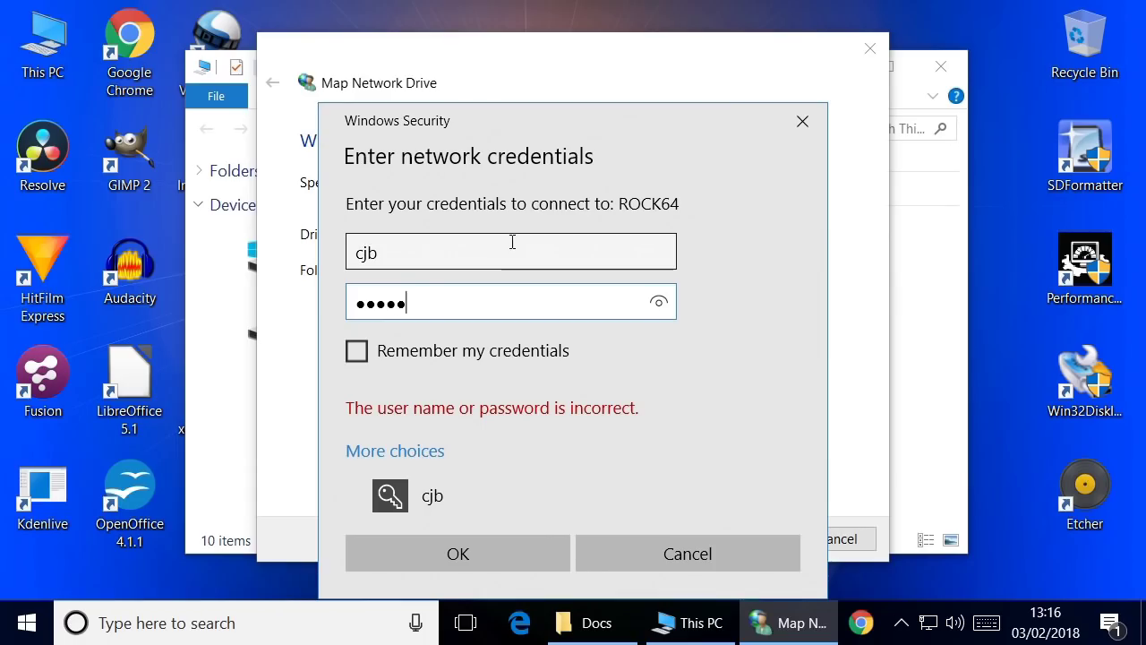
left_click(356, 360)
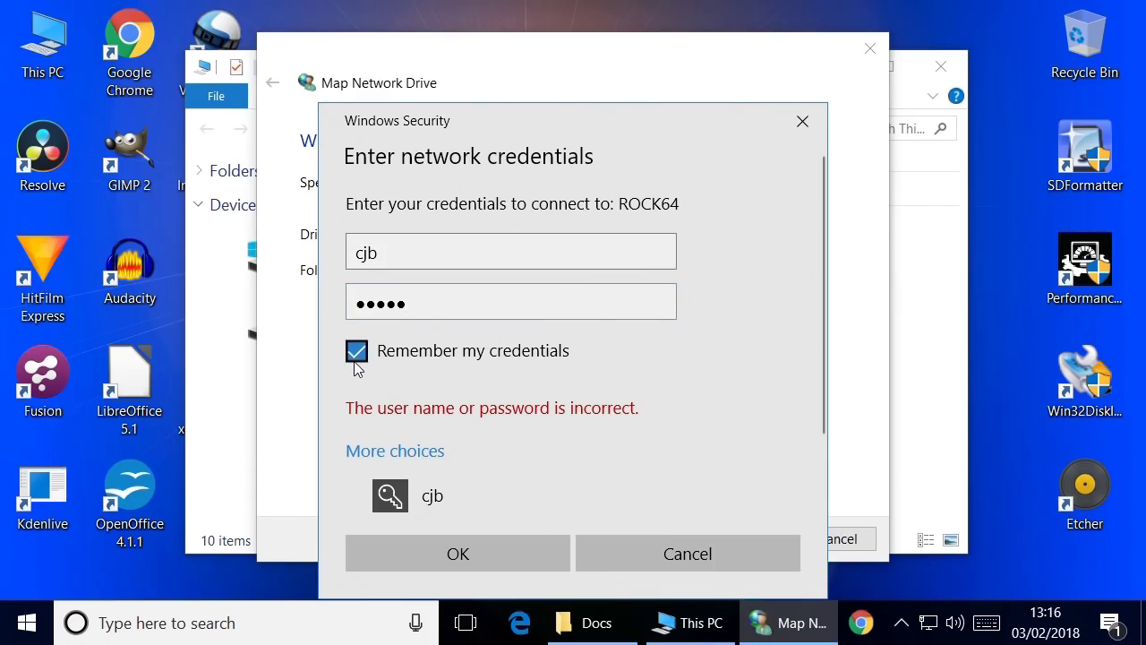
left_click(473, 548)
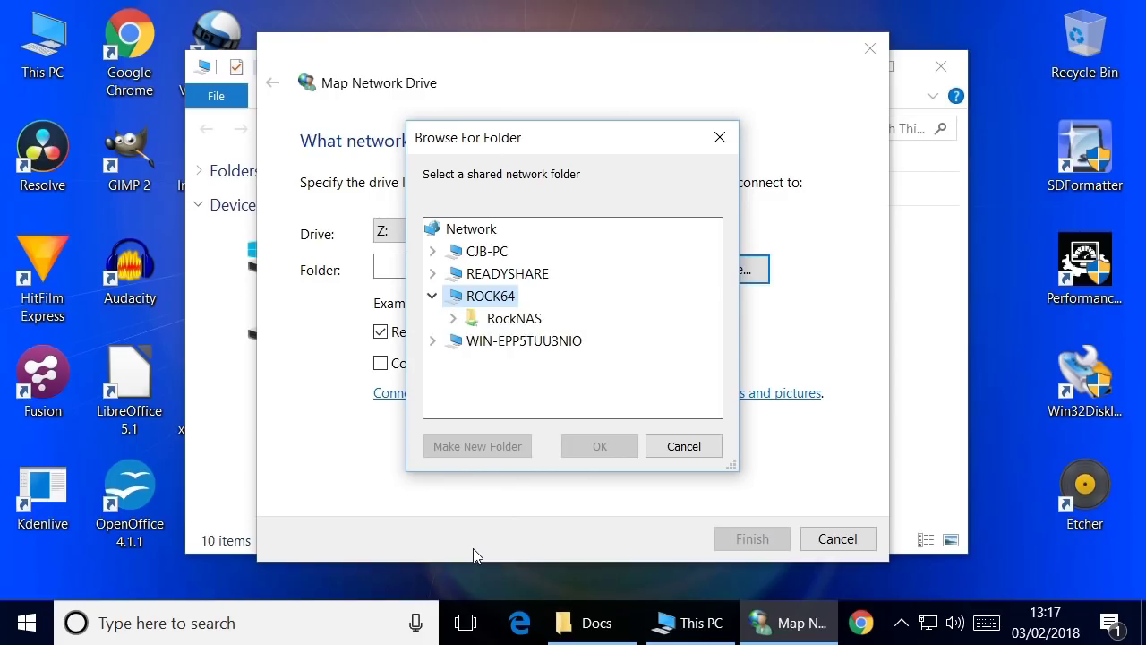
Select the RockNAS folder, assign drive letter Z:, and finish mapping \\ROCK64\RockNAS
left_click(518, 323)
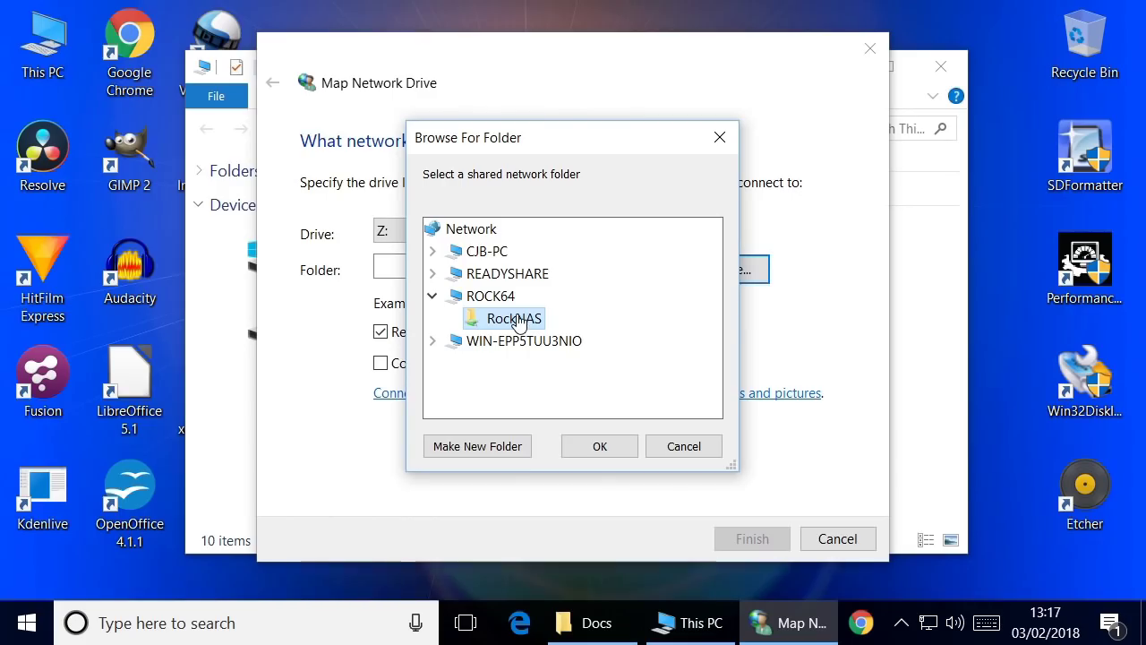
left_click(600, 446)
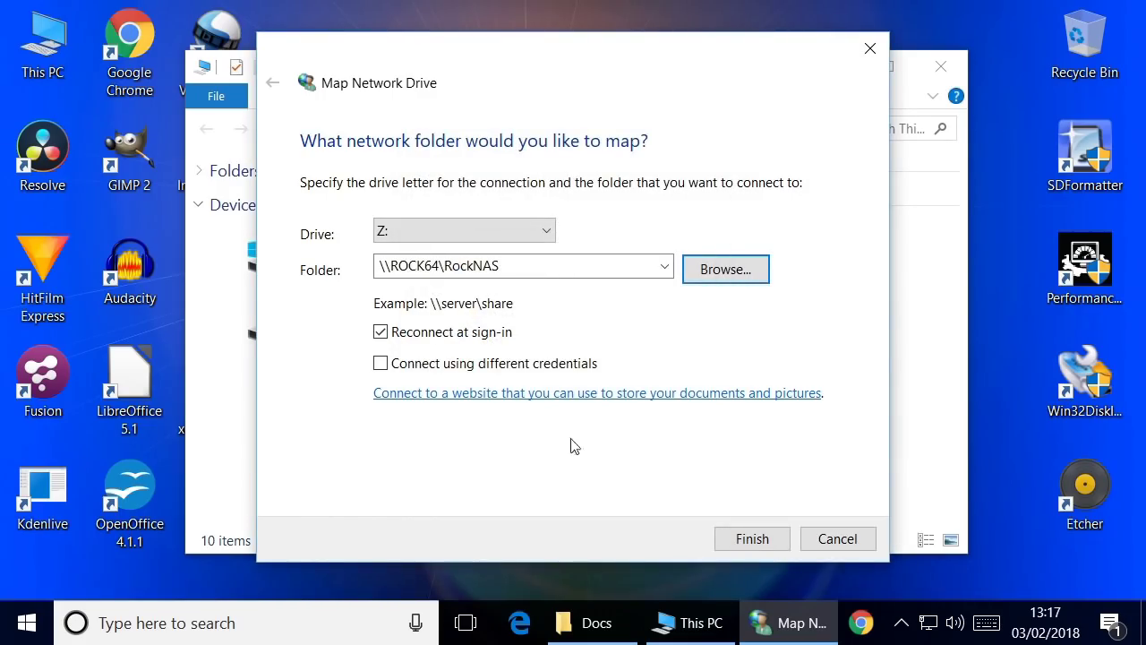
left_click(534, 240)
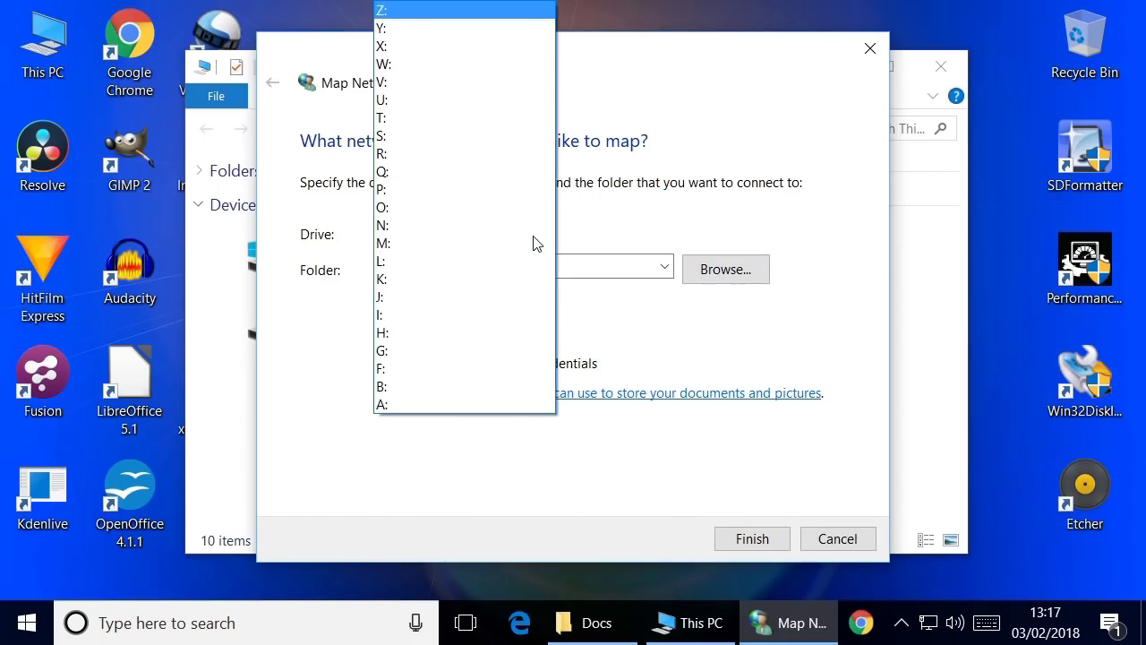
left_click(486, 11)
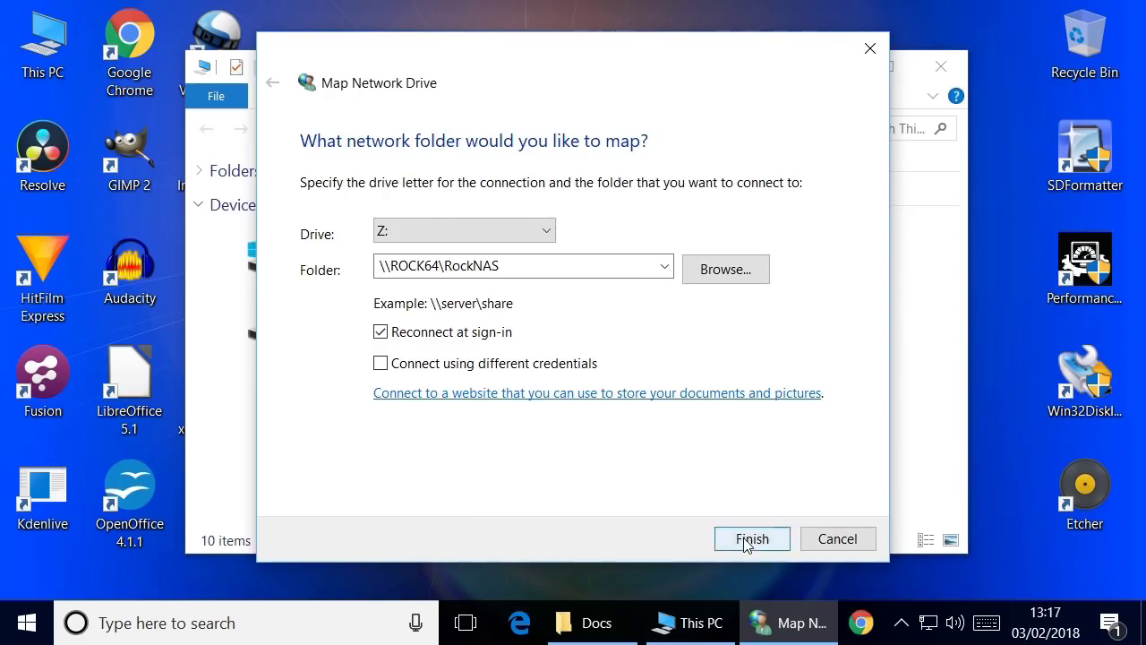
left_click(743, 541)
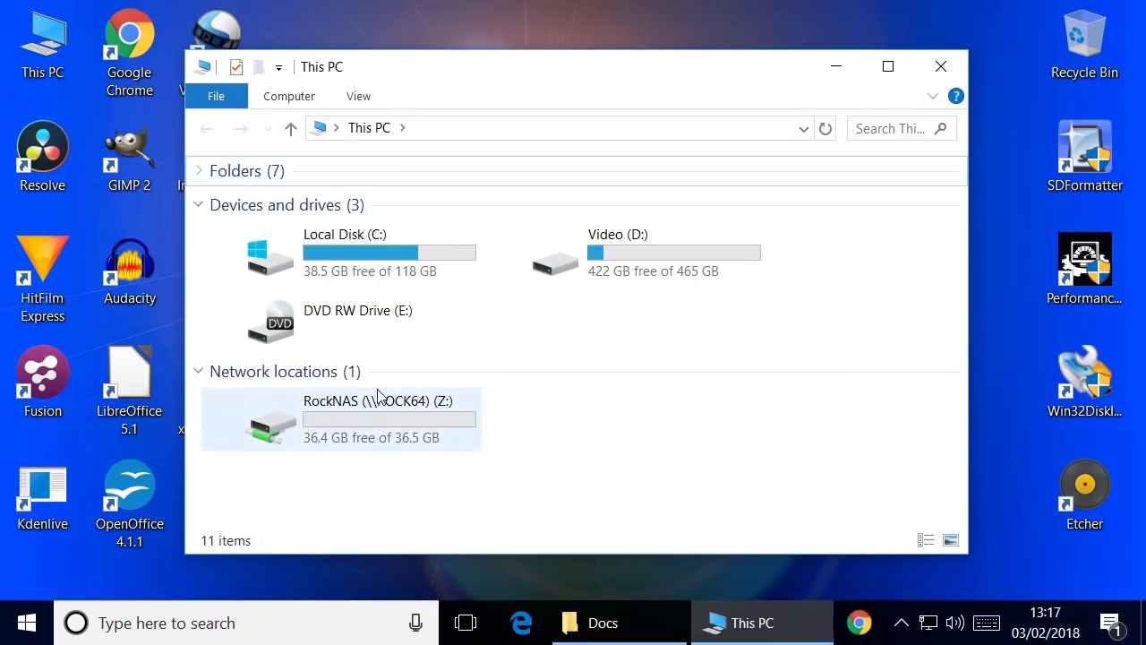
Open RockNAS (\\ROCK64) (Z:) from Network locations in This PC
mouse_move(395, 408)
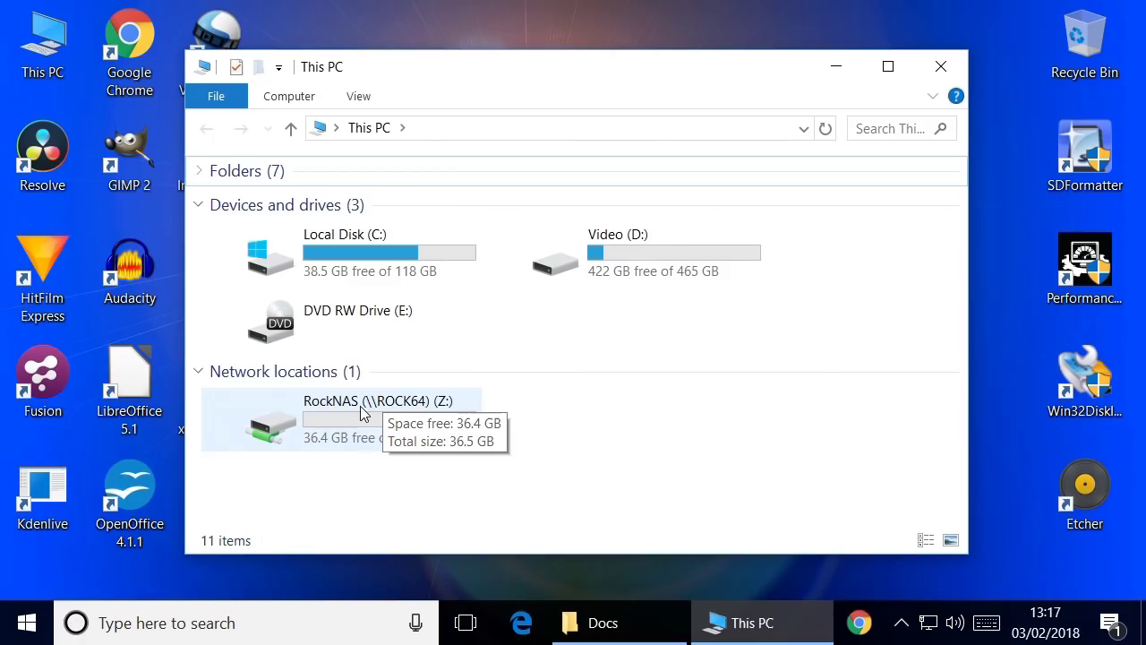
double_click(363, 412)
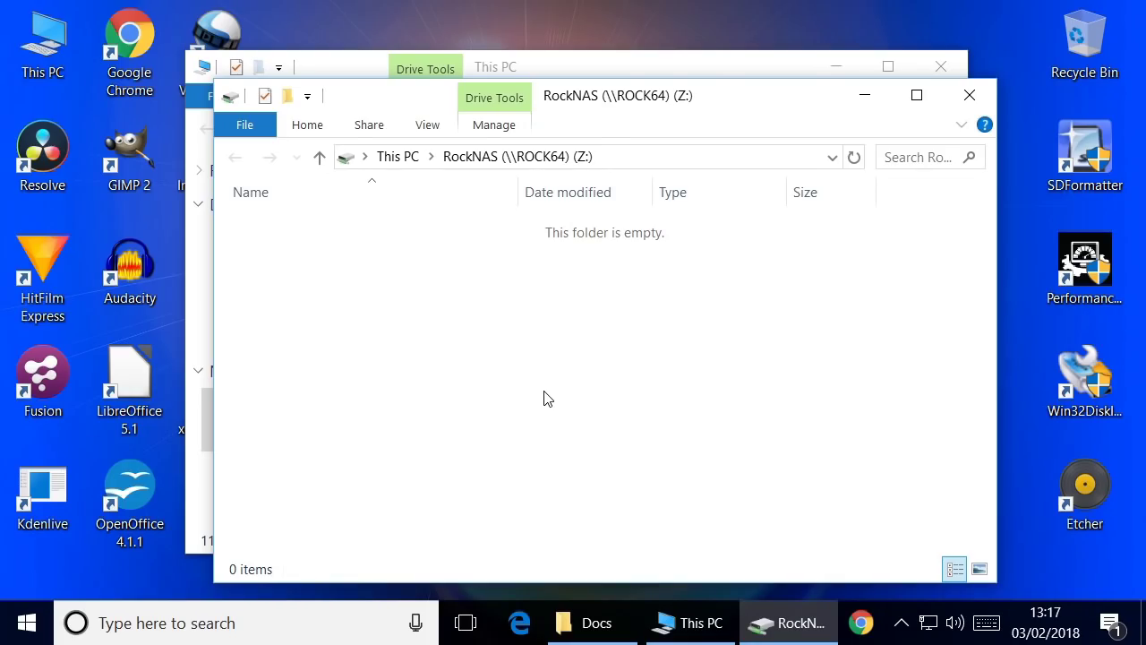
Check the contents of the 2GB_Files_for_Speed_Test folder in Docs, then copy it
left_click(598, 634)
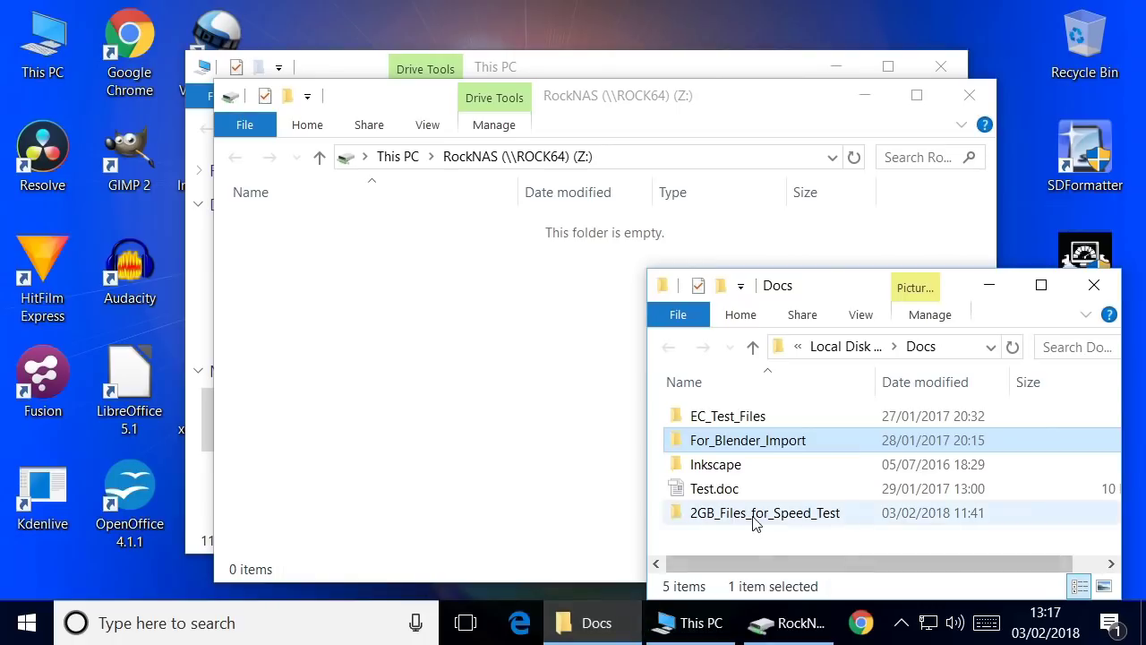
left_click(755, 524)
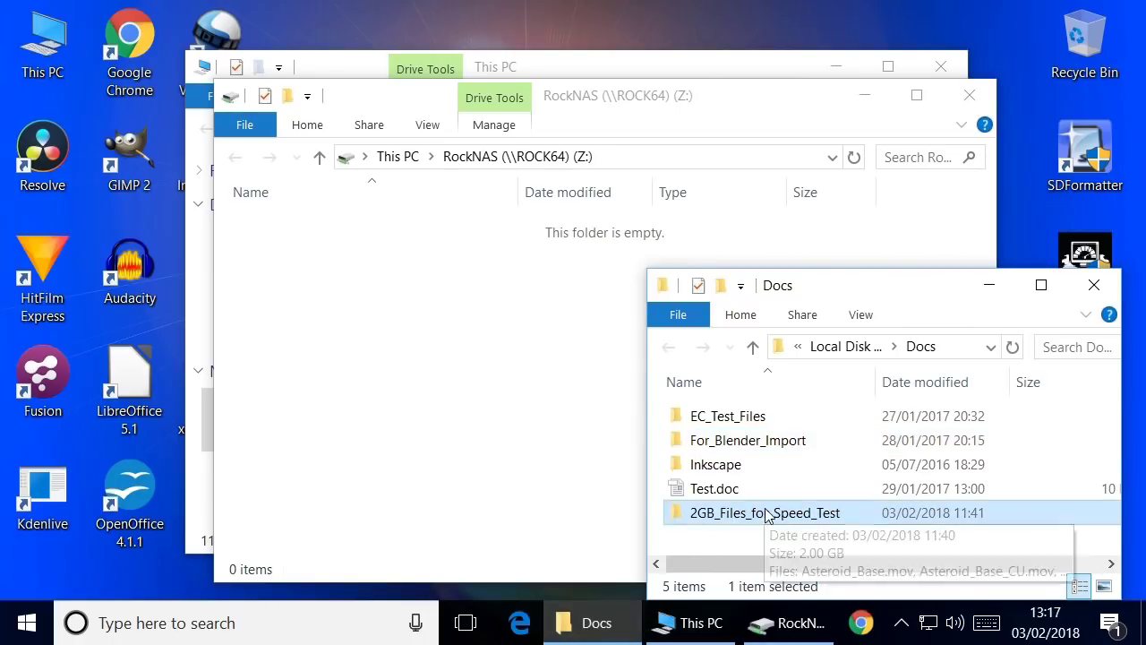
double_click(766, 513)
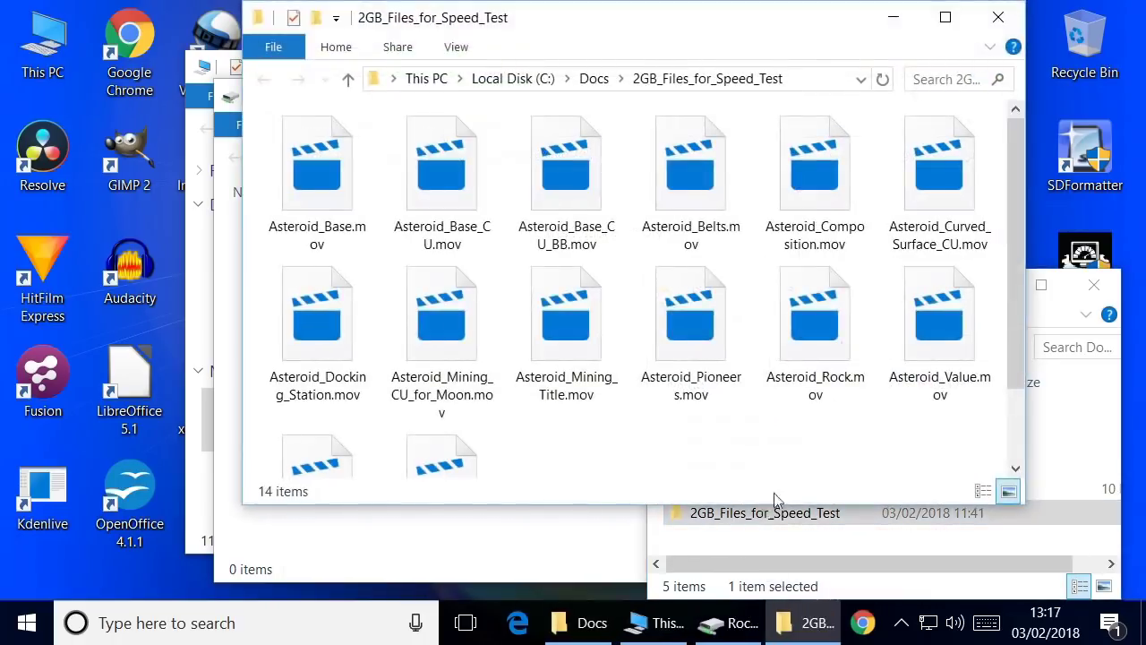
left_click(997, 20)
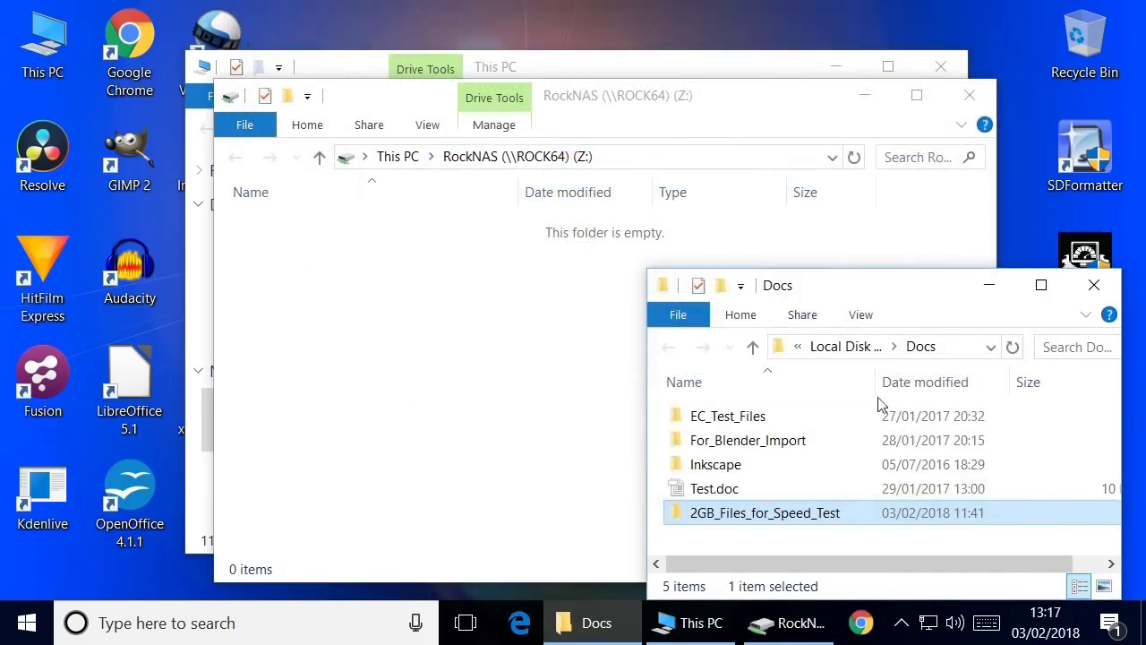
right_click(817, 521)
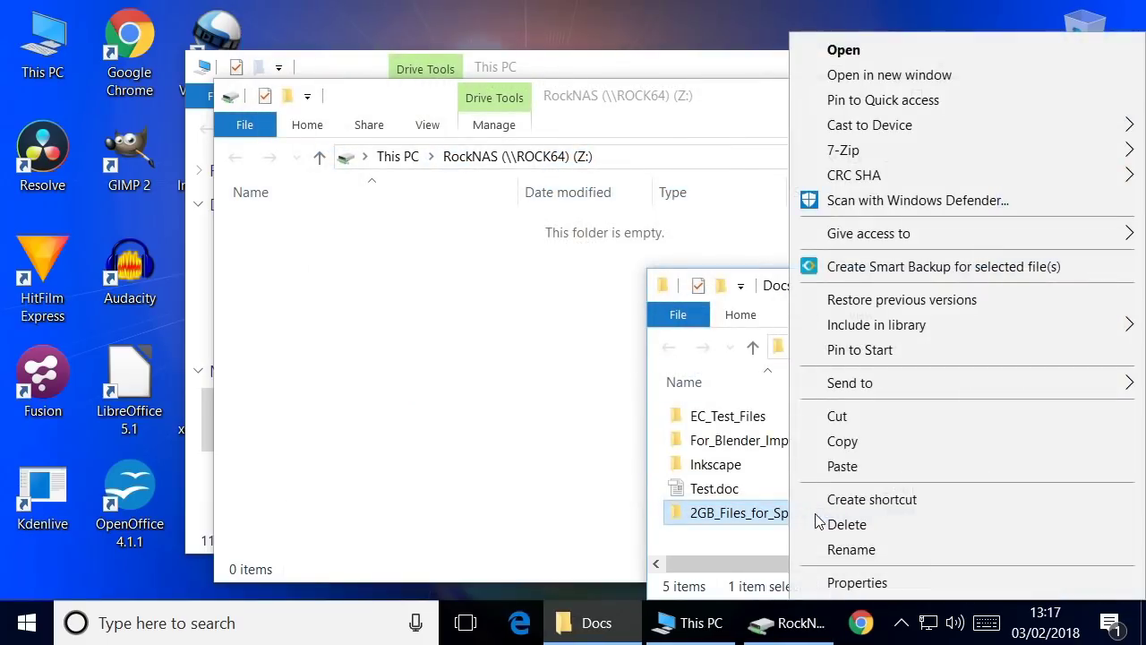
left_click(874, 438)
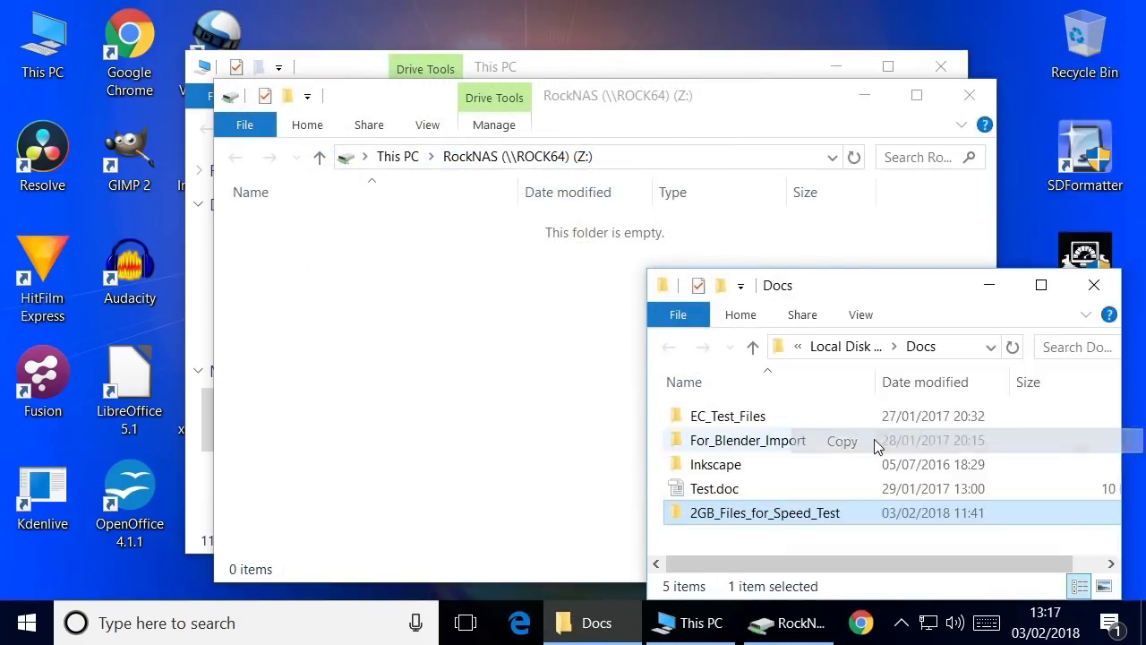
left_click(356, 358)
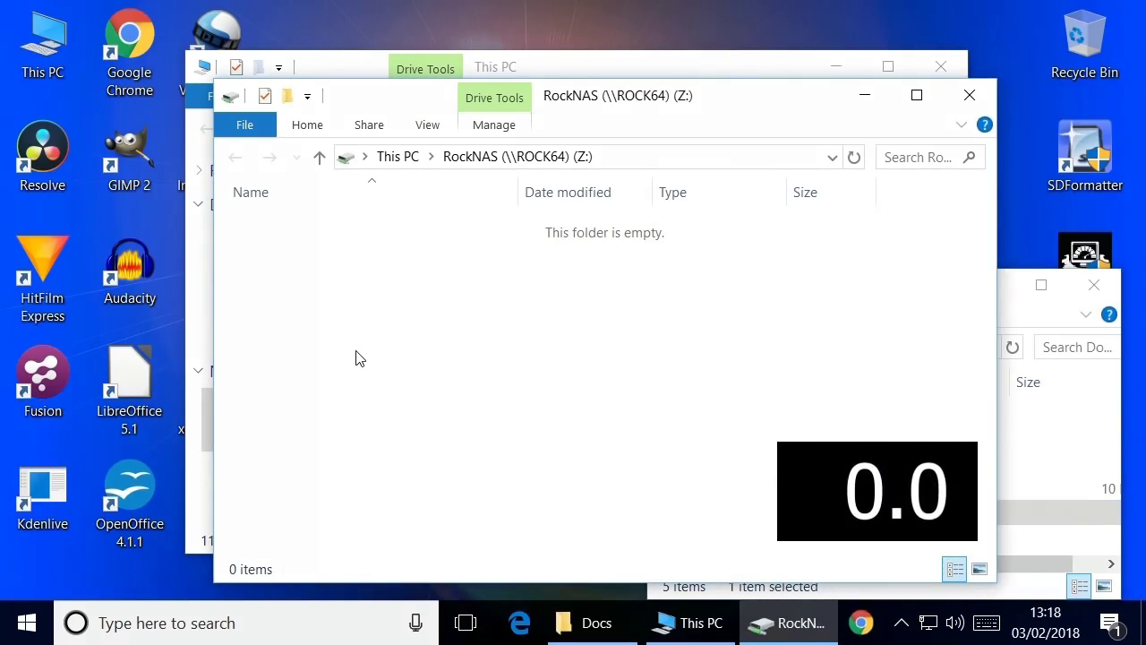
Paste the 2GB_Files_for_Speed_Test folder into the empty RockNAS (Z:) drive
right_click(356, 358)
left_click(427, 224)
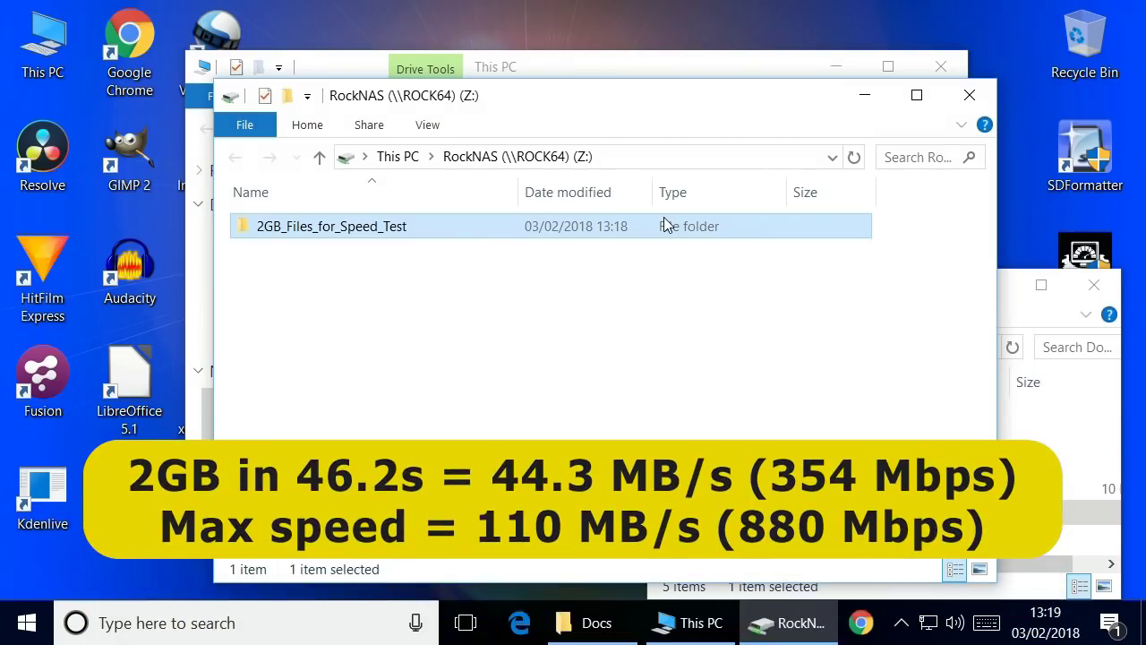
left_click(506, 309)
double_click(391, 225)
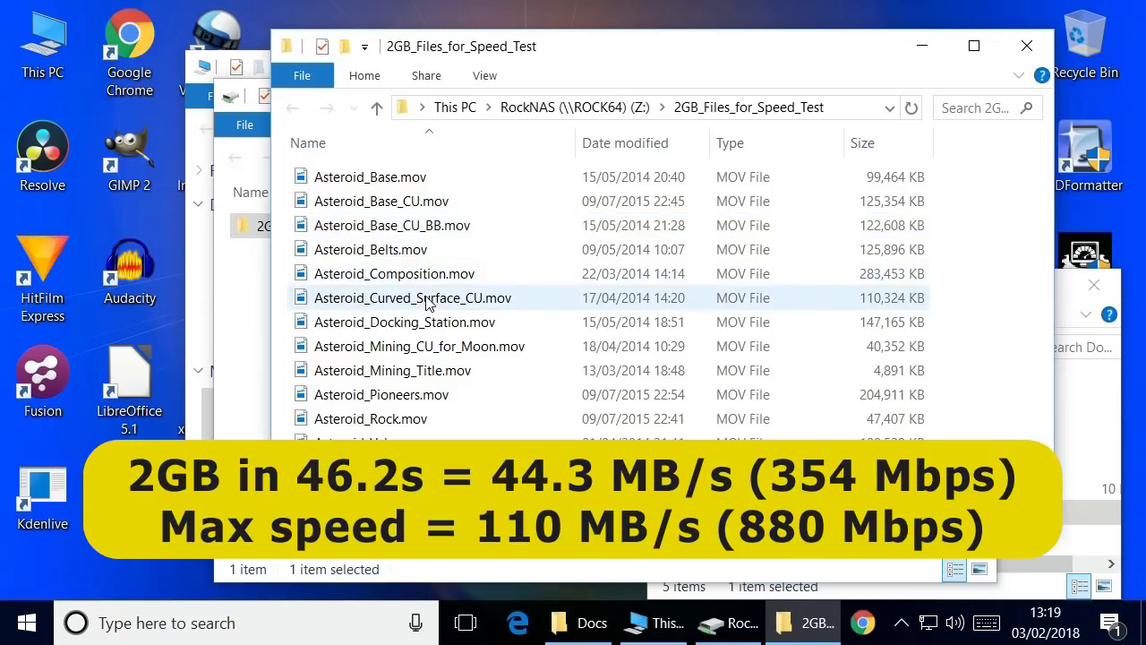
double_click(421, 253)
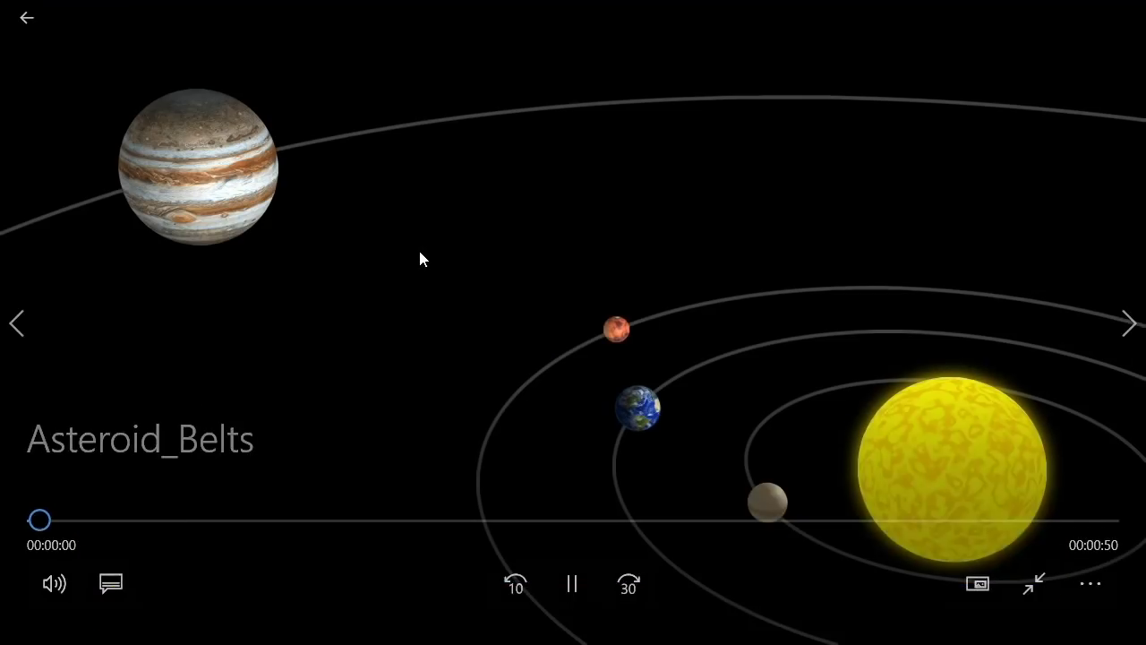
mouse_move(430, 371)
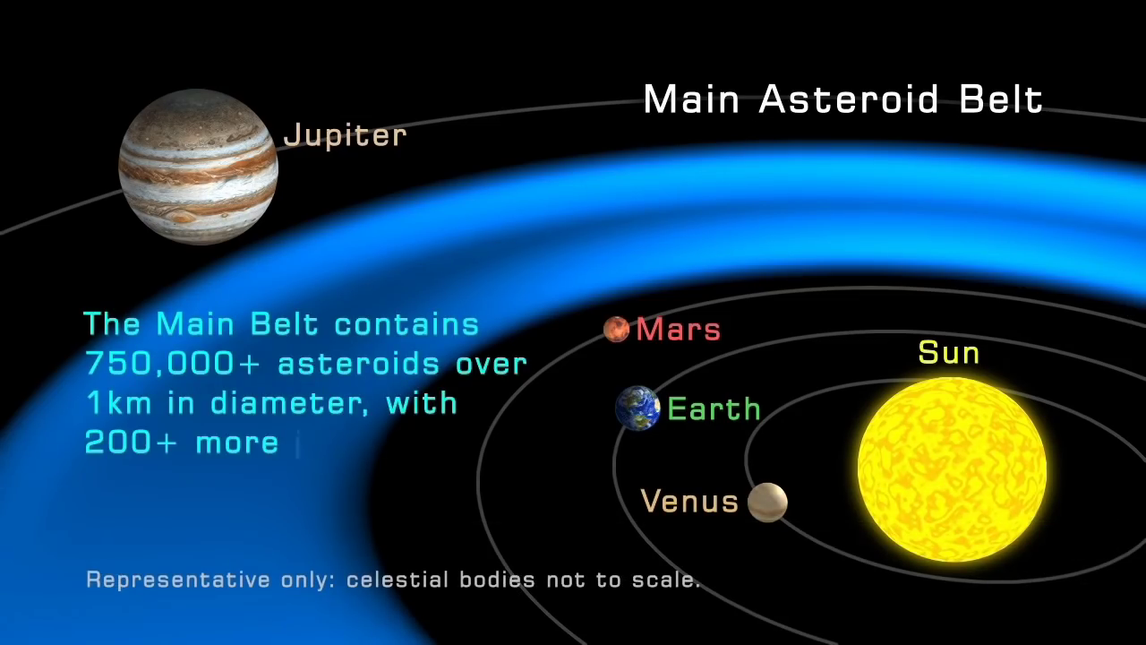
key("Escape")
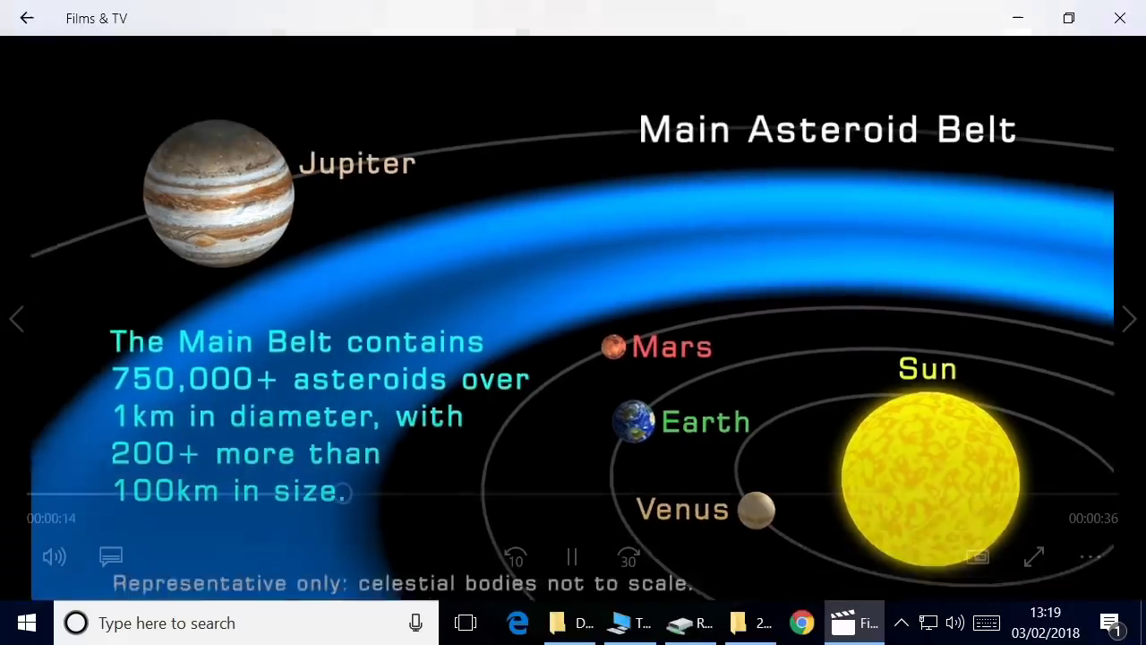
left_click(1119, 16)
left_click(1028, 46)
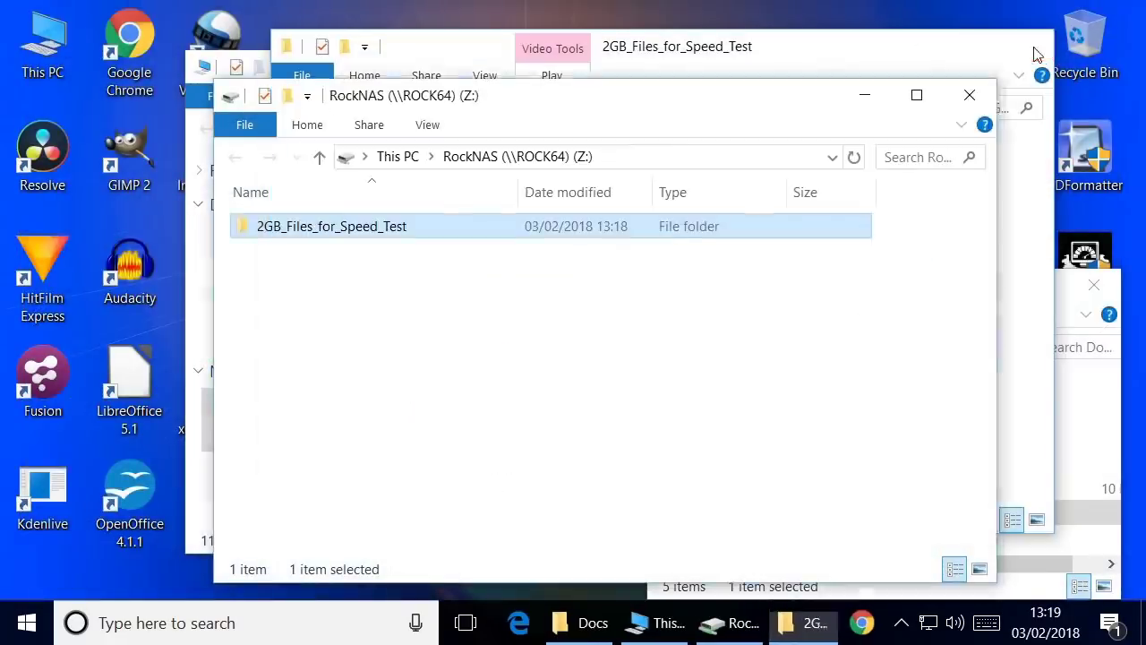